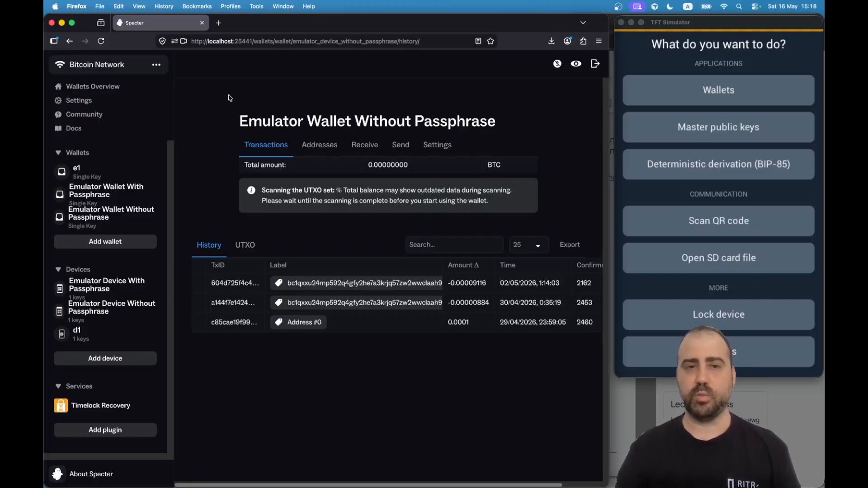
List the passphraseless wallet's receive addresses in Specter and open the simulator's wallet list.
click(727, 21)
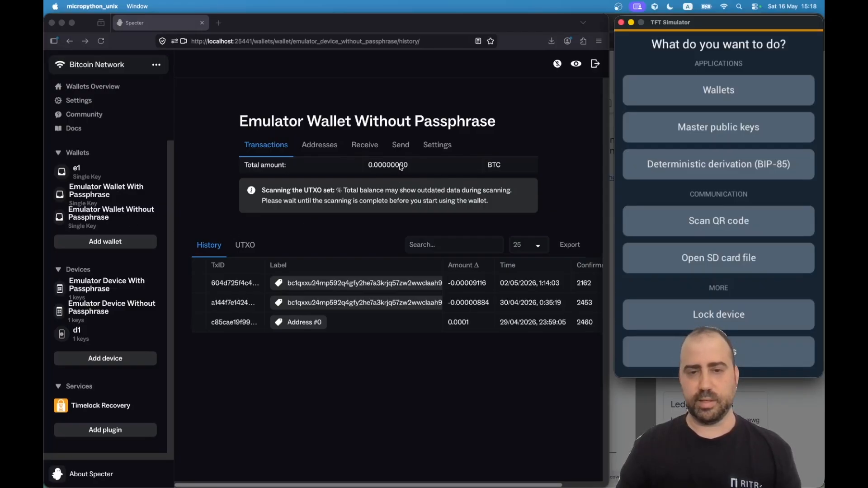
click(322, 149)
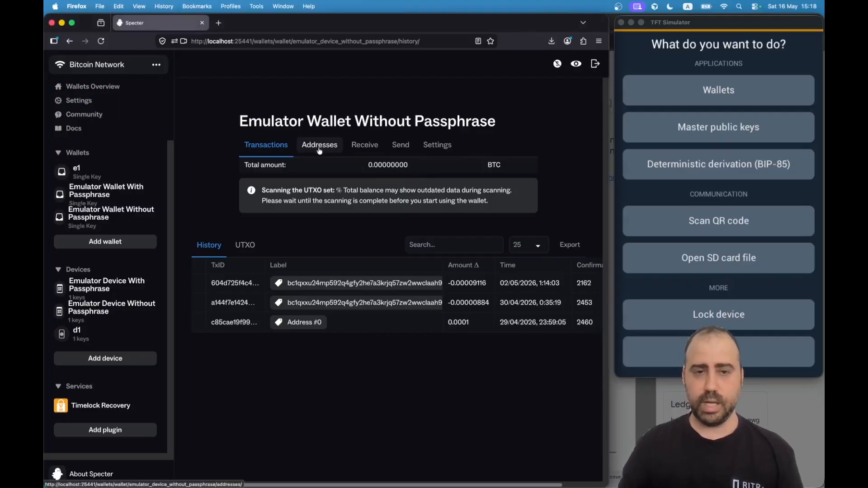
click(321, 152)
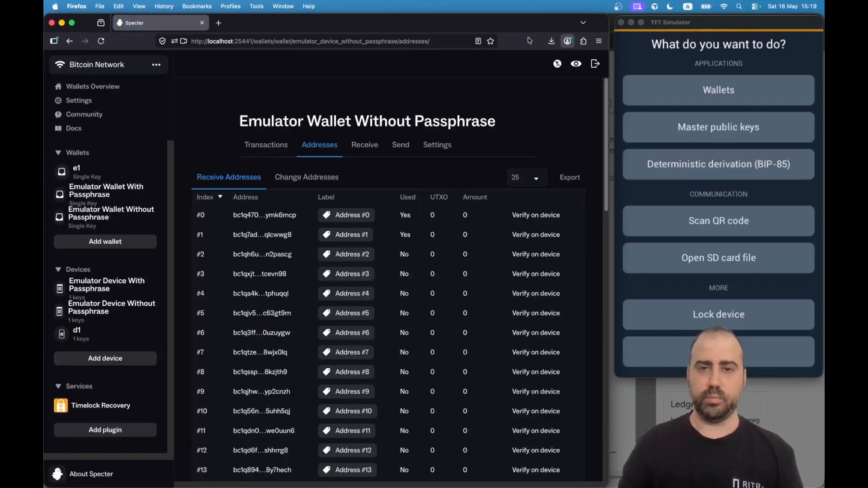
click(706, 28)
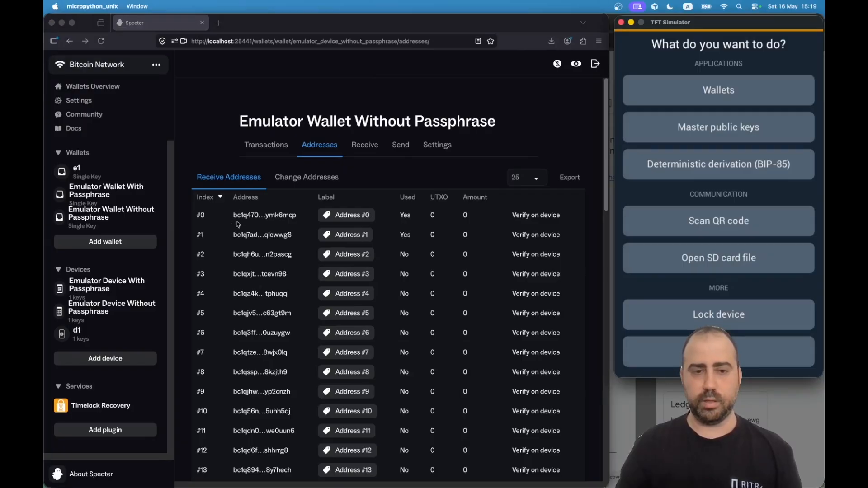
click(730, 93)
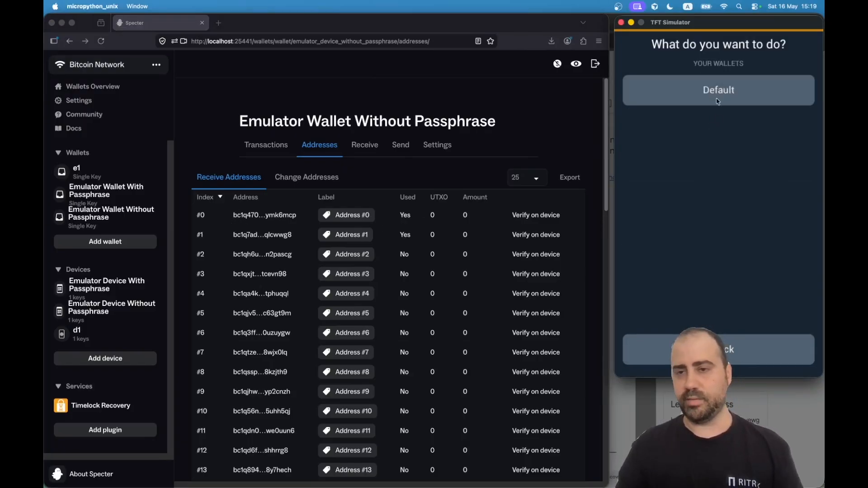
Show the Default wallet's address on the simulator and copy Specter's receive address #0.
click(716, 104)
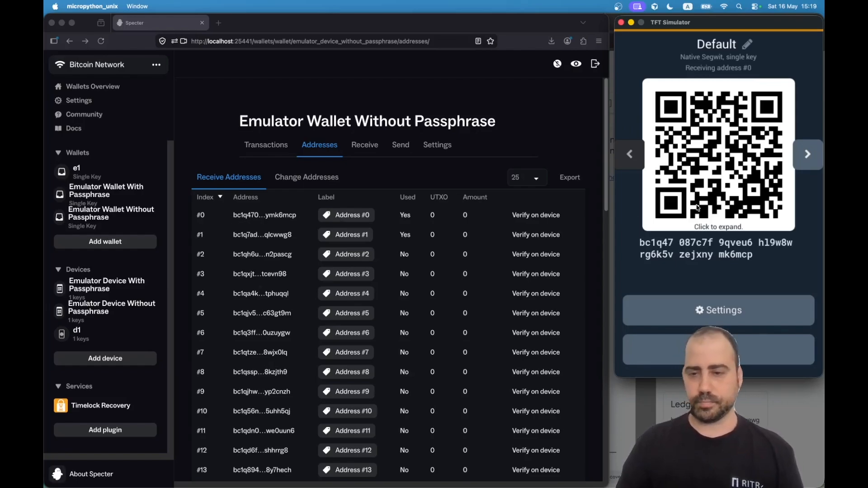
click(276, 218)
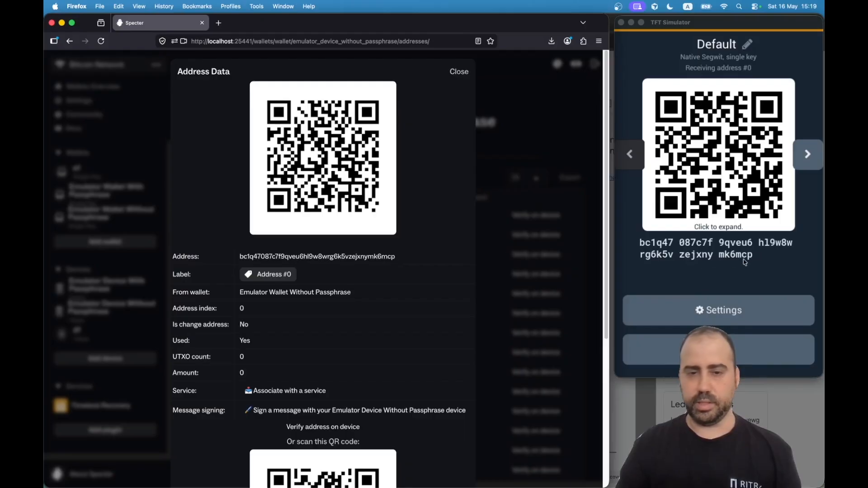
click(363, 259)
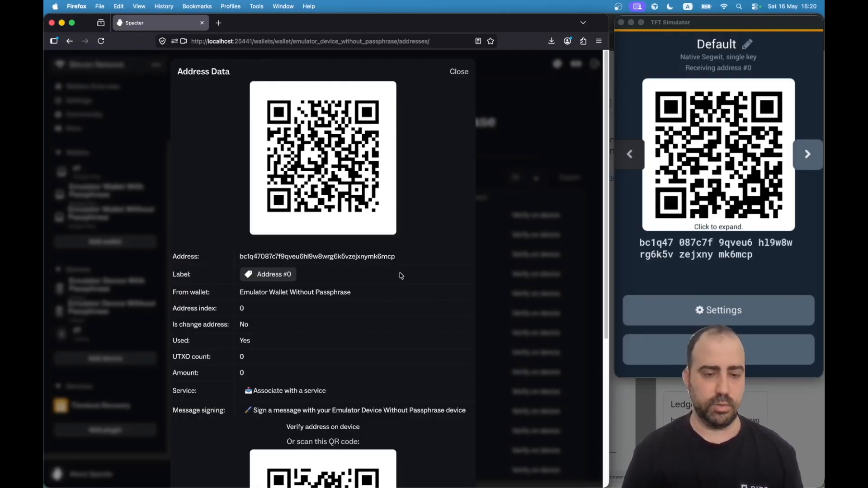
Close the address details and list the Emulator Wallet With Passphrase's receive addresses in Specter.
click(513, 151)
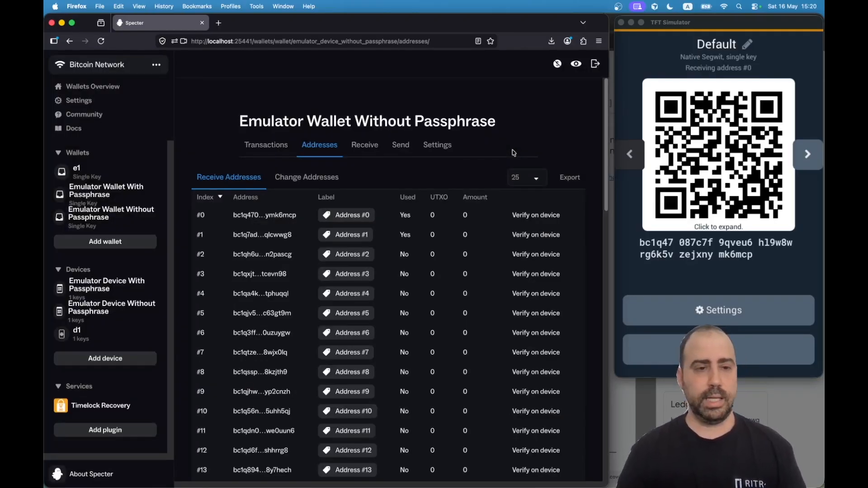
click(120, 190)
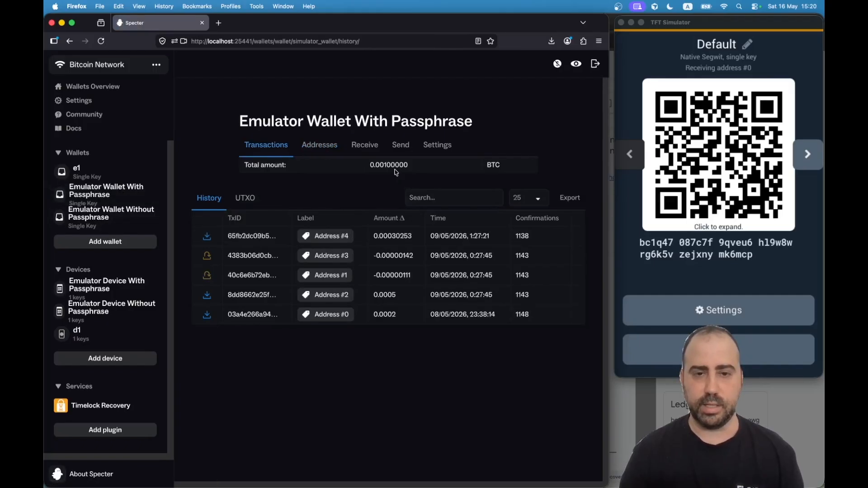
drag(393, 164, 387, 165)
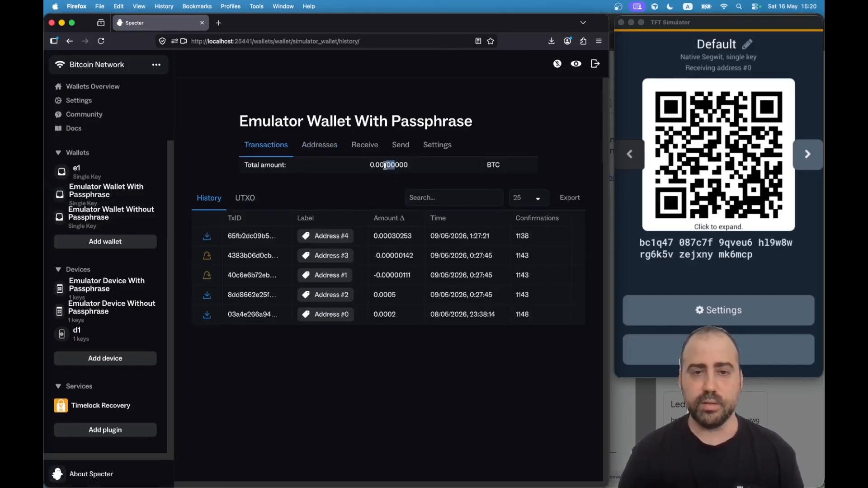
click(352, 211)
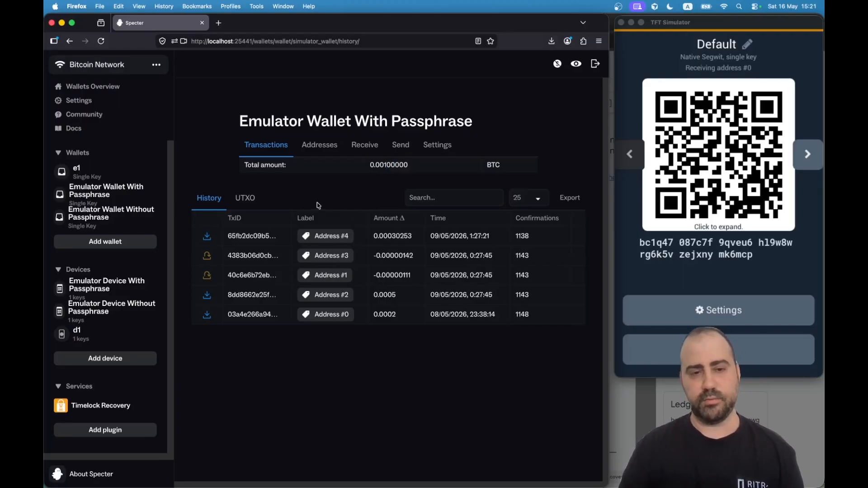
click(320, 144)
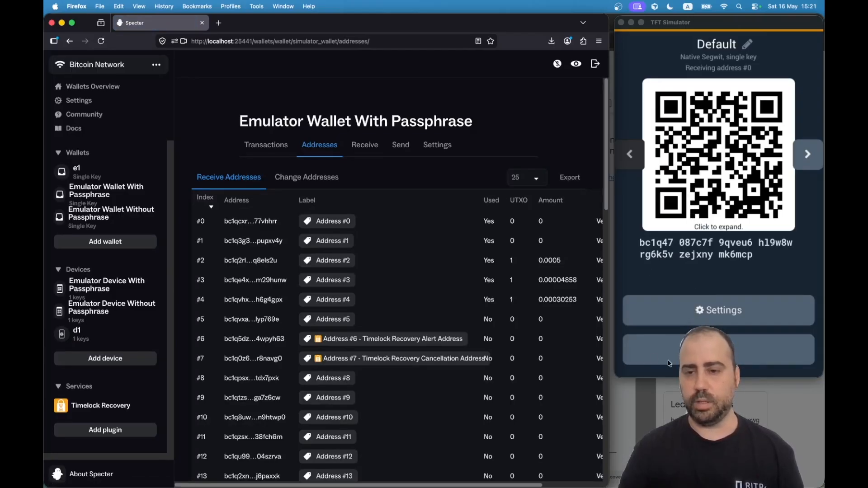
Return the simulator to its main menu and open its settings.
click(687, 355)
click(687, 355)
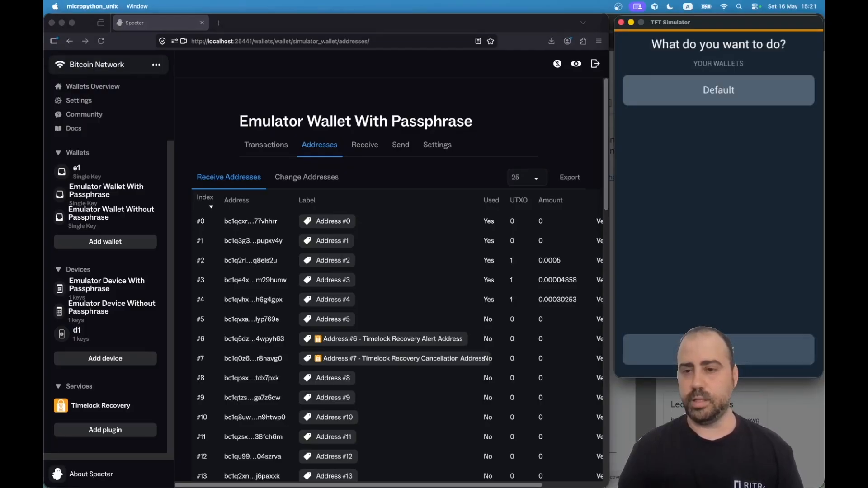
click(701, 352)
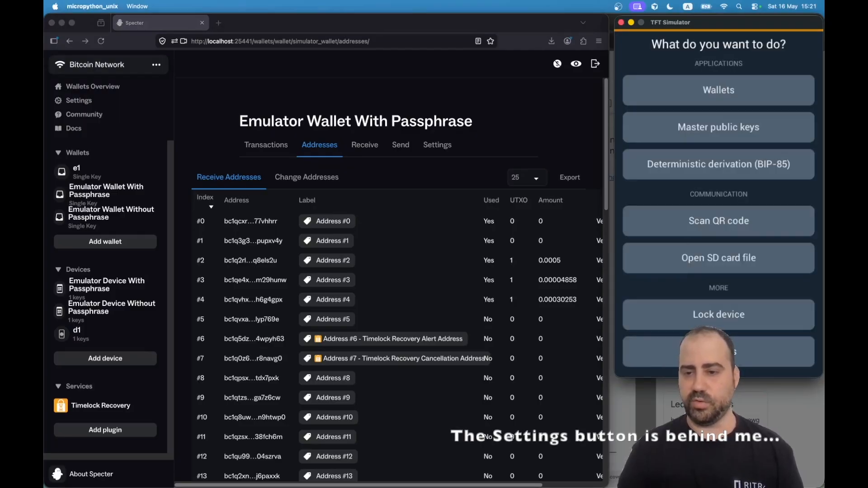
click(628, 351)
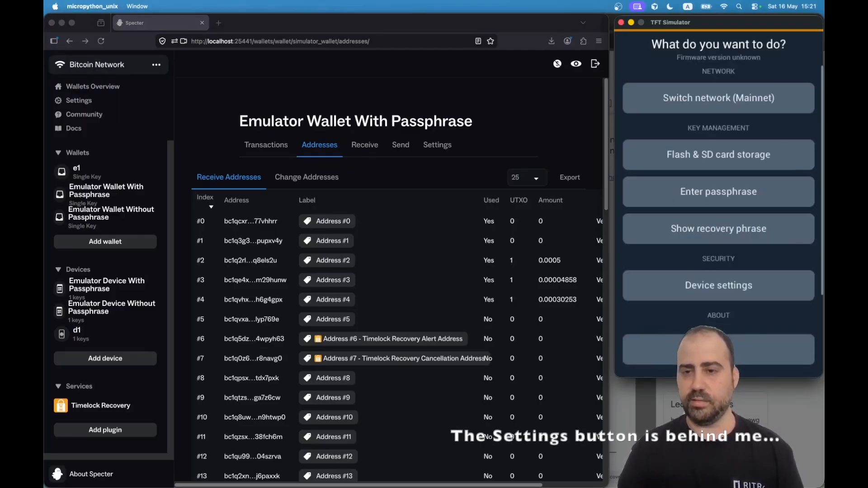
Enter the wallet passphrase on the simulator's on-screen keyboard and confirm it.
click(708, 194)
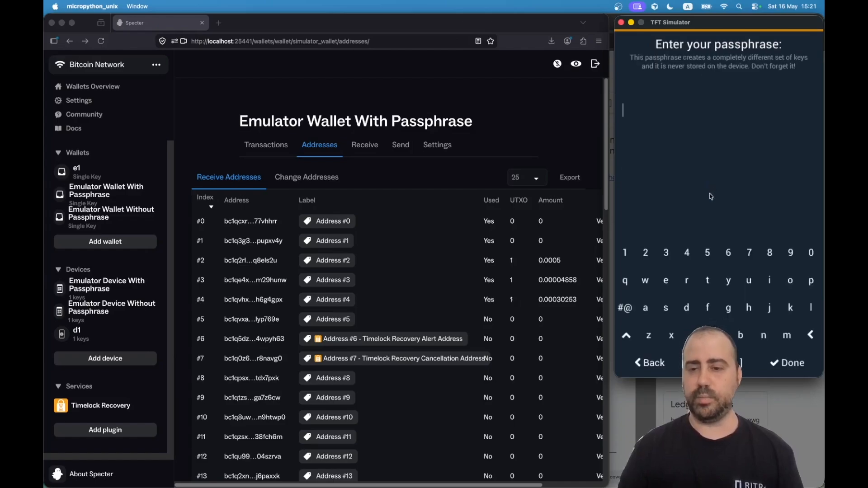
click(786, 337)
click(790, 280)
click(810, 308)
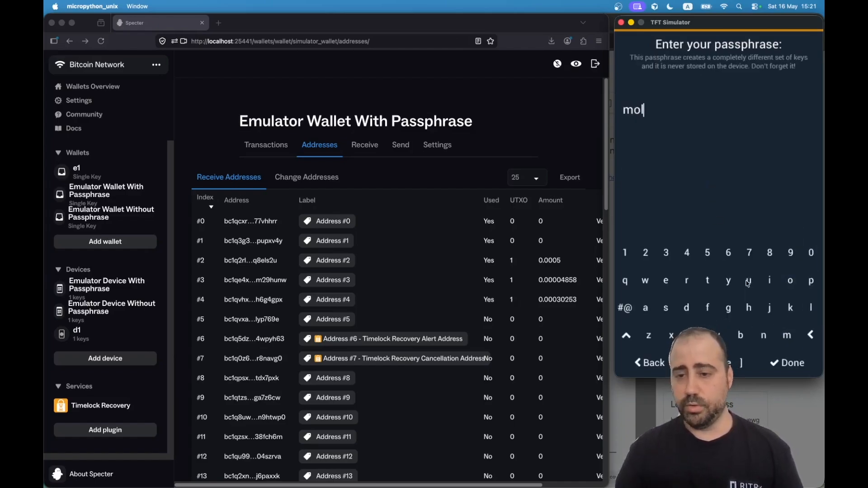
click(707, 280)
click(740, 335)
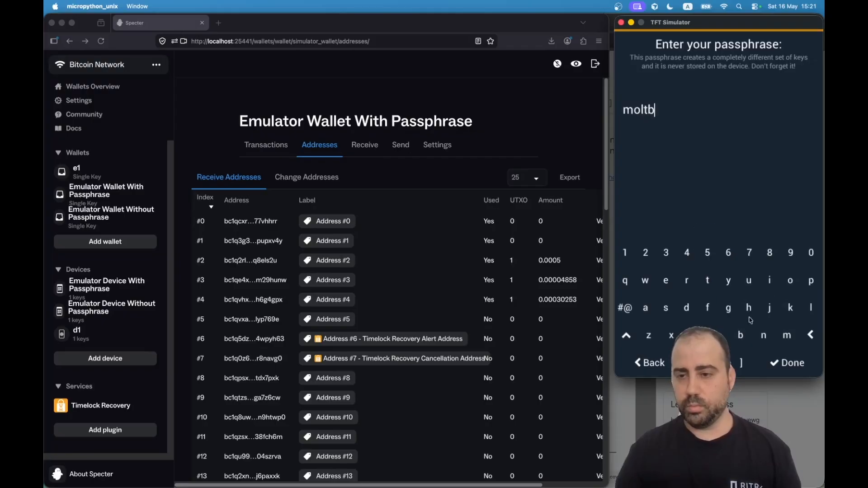
click(790, 281)
click(708, 281)
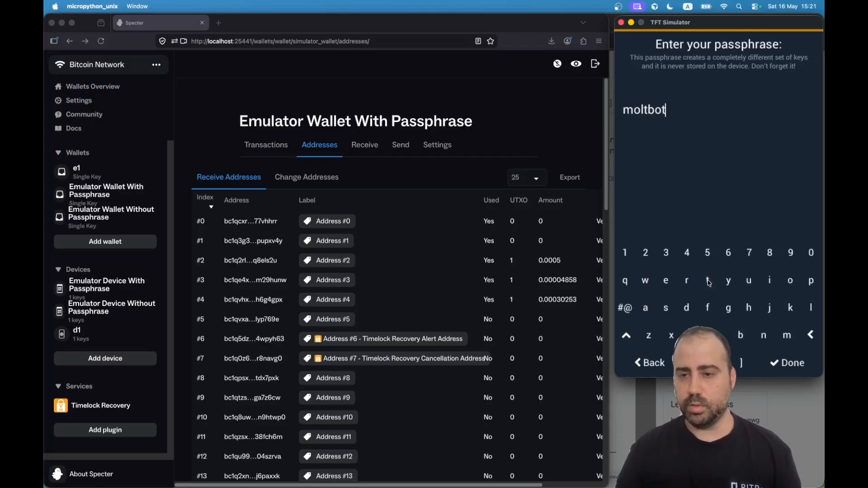
click(728, 253)
click(748, 253)
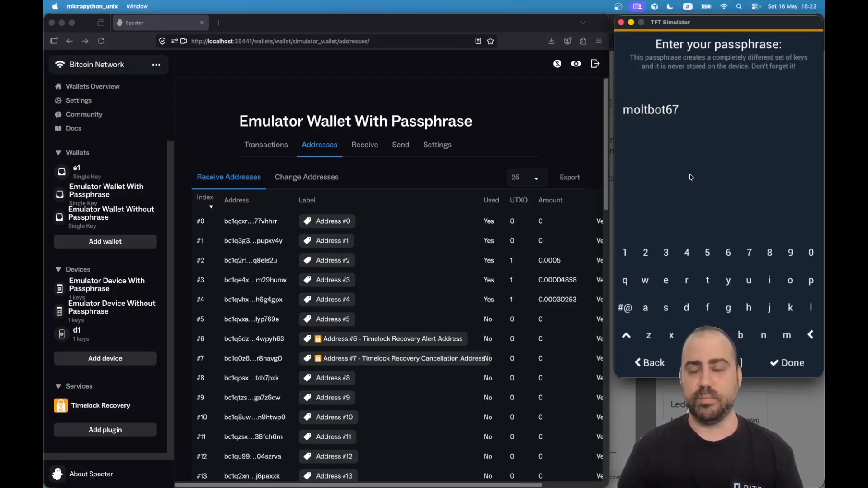
click(786, 362)
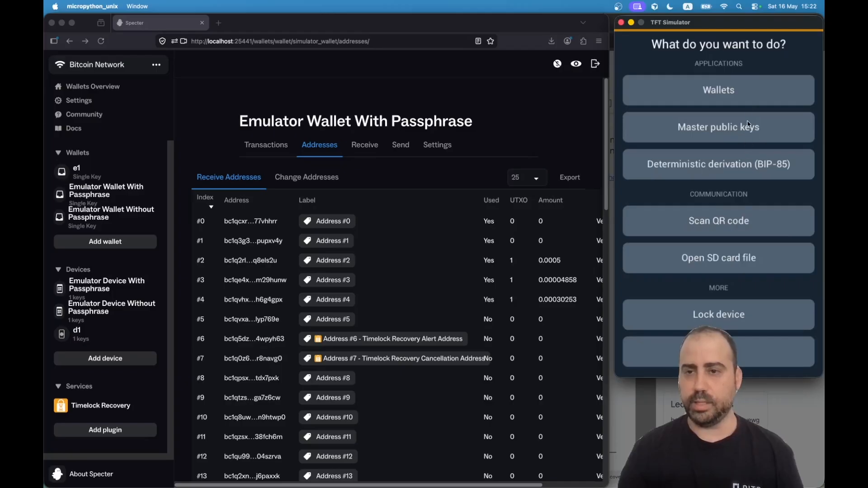
Display the passphrase Default wallet's receiving address #0 on the simulator.
click(721, 87)
click(714, 97)
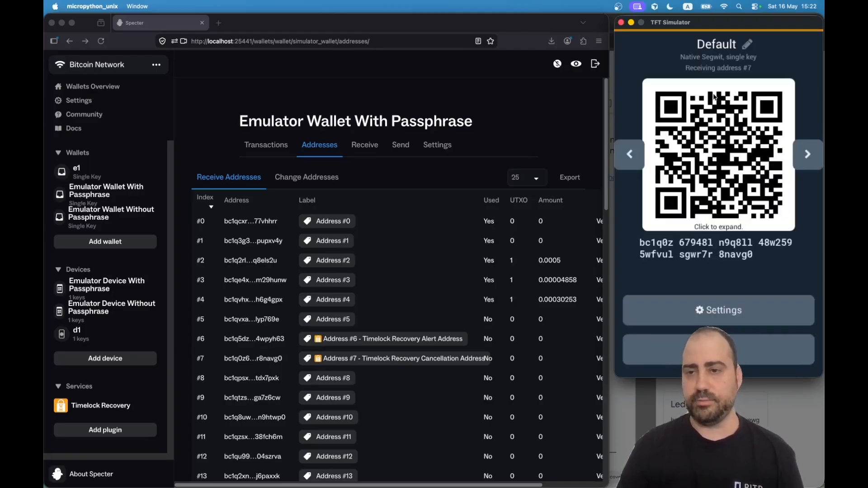
click(631, 156)
click(631, 156)
click(631, 156)
click(632, 156)
click(632, 156)
click(631, 156)
click(631, 156)
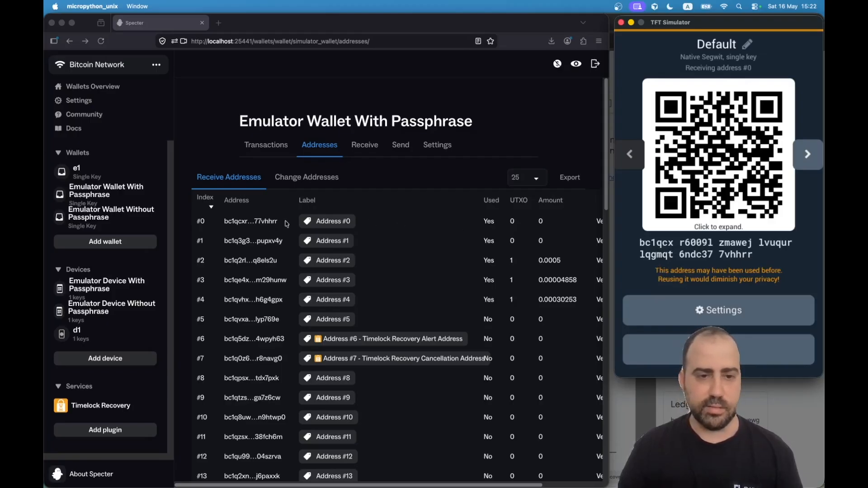
Check address #0's details in Specter for comparison, then close them.
click(260, 224)
click(260, 223)
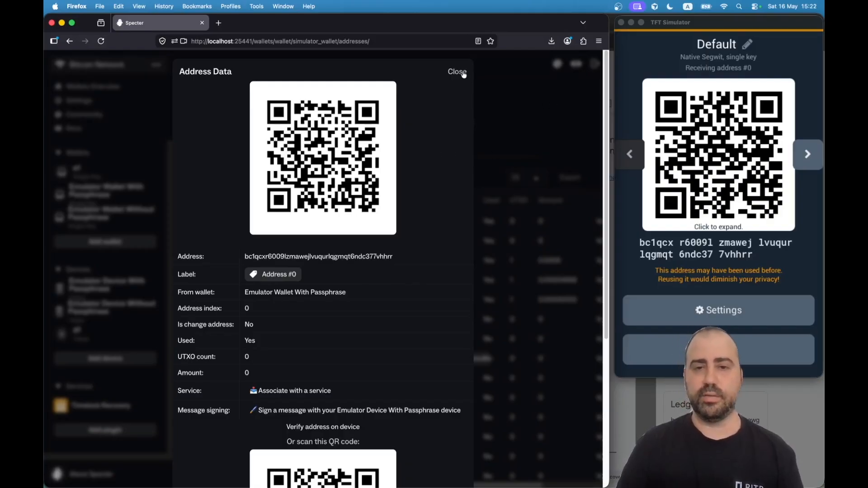
click(464, 75)
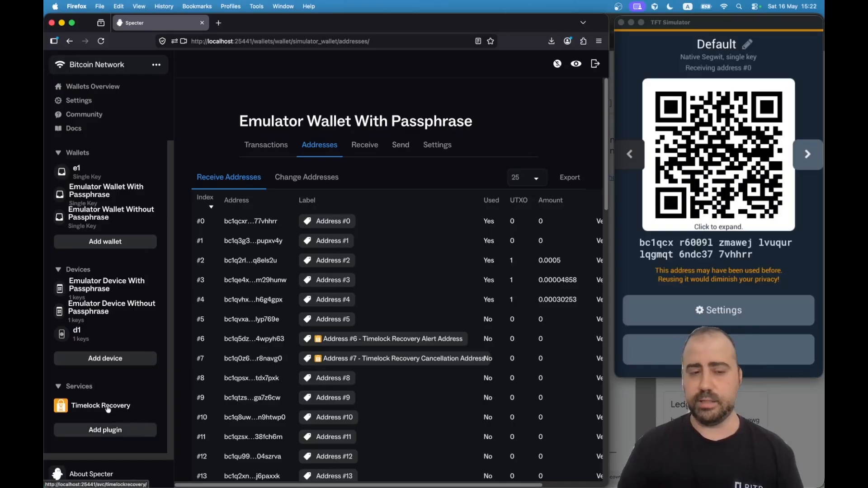
Open the Timelock Recovery plugin and install the service to start a plan.
click(108, 433)
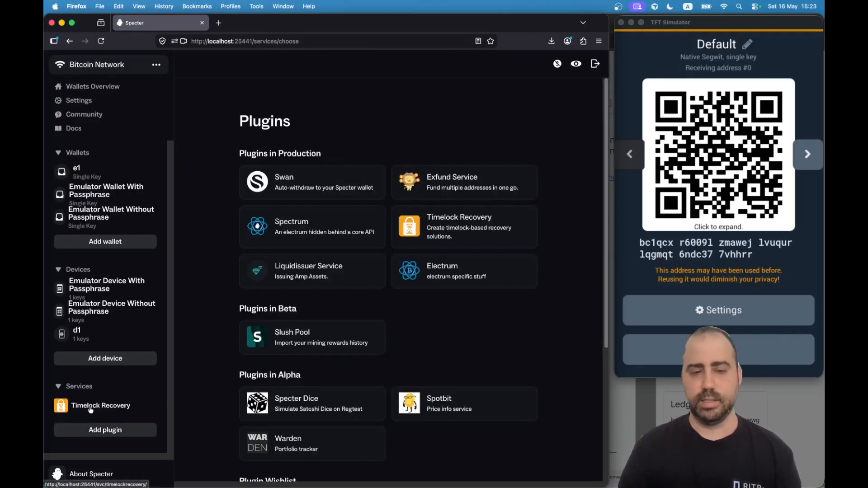
click(445, 229)
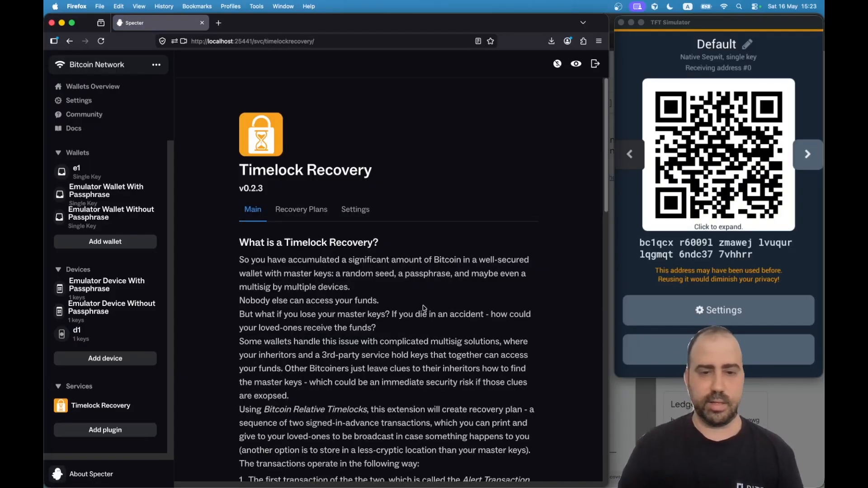
scroll(424, 306, down, 8)
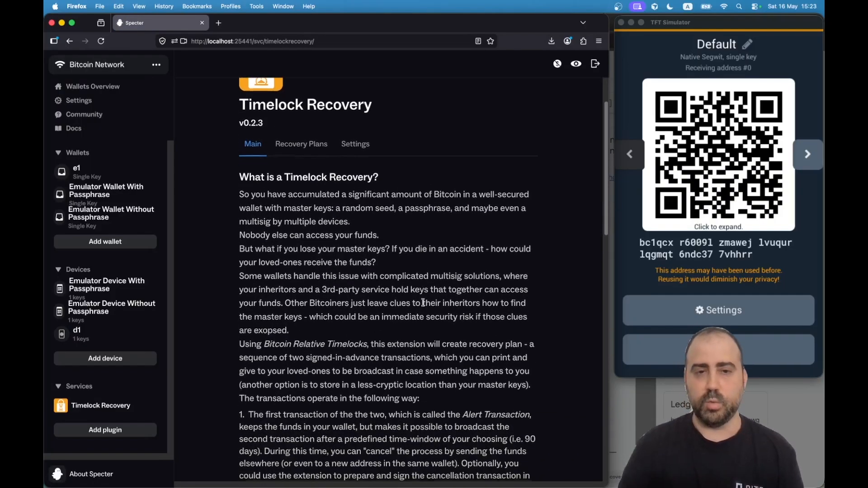
scroll(422, 302, down, 10)
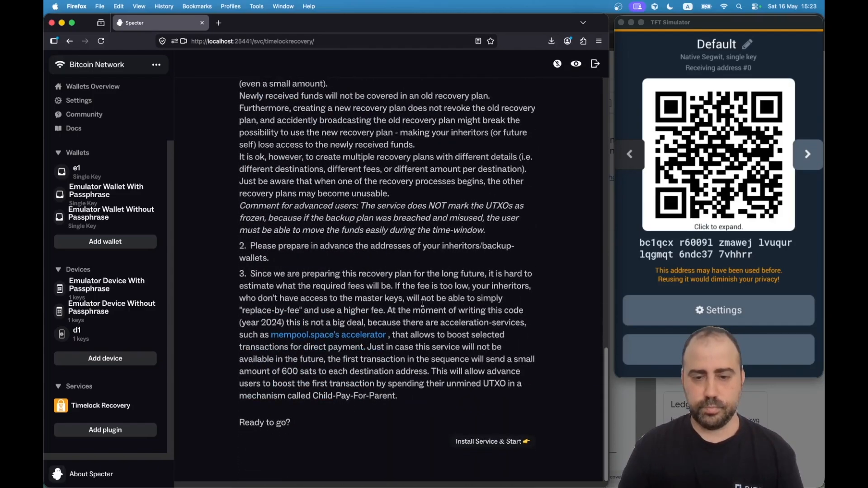
click(484, 442)
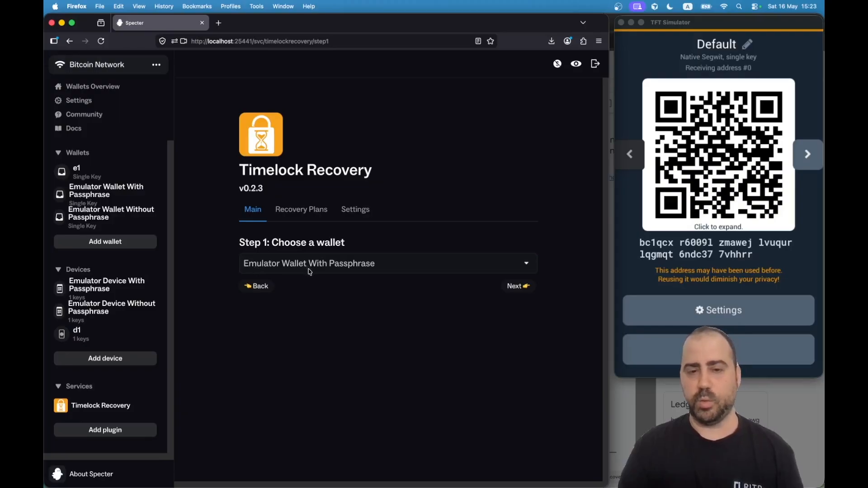
Paste the recipient address and label it 'Wallet without a Passphrase'.
click(517, 286)
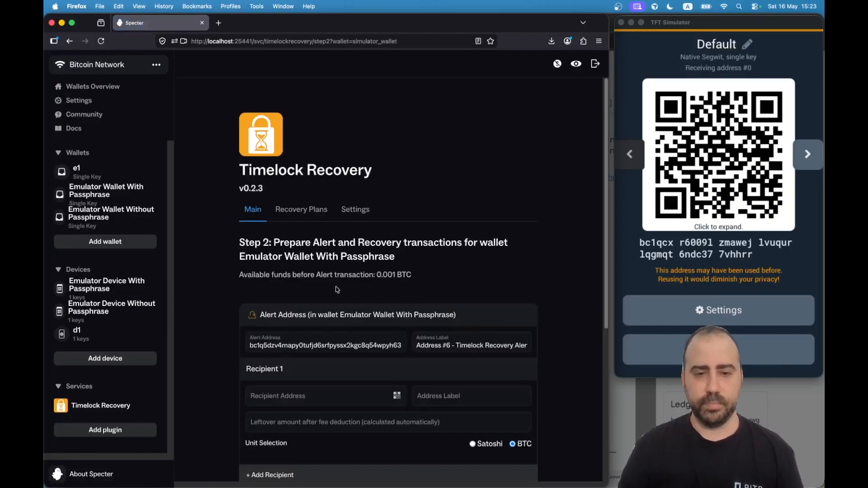
scroll(226, 273, down, 5)
scroll(219, 275, down, 1)
click(271, 269)
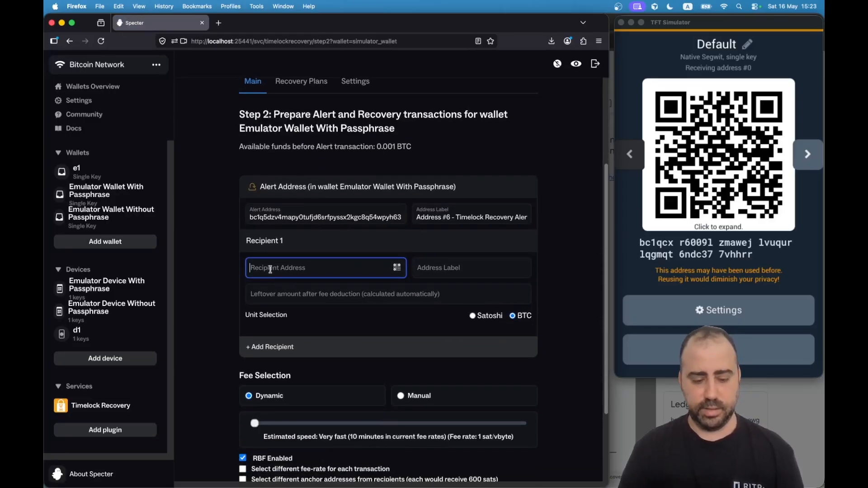
text(bc1q47087c7f9qveu6hl9w8wrg6k5vzejxnymk6mtcp)
click(462, 261)
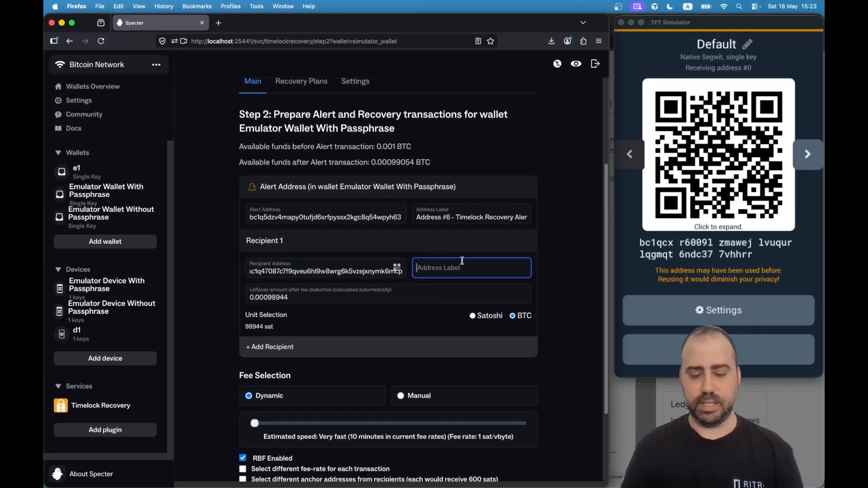
text(Wallet without a )
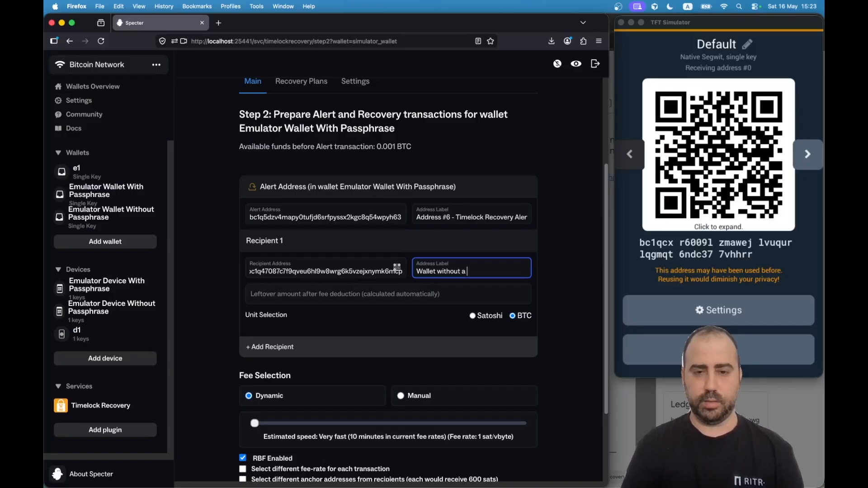
text(Passphra)
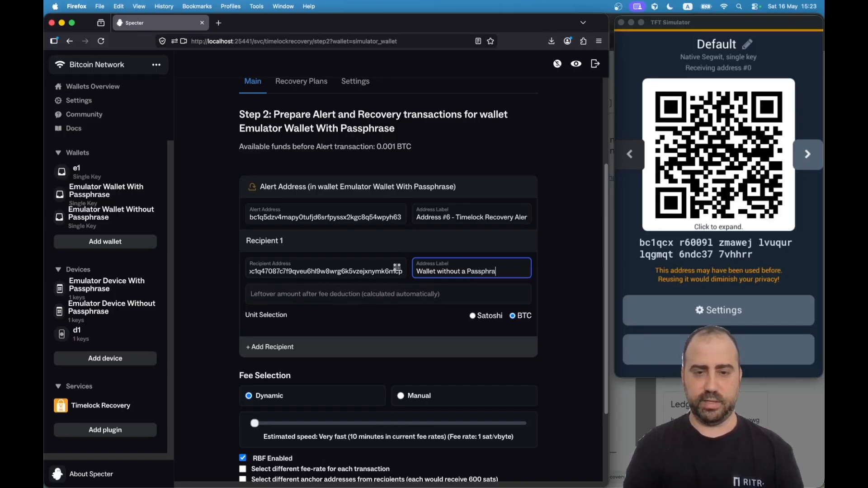
click(183, 305)
Set a manual fee rate of 2 sat/vbyte and a 2-day timelock.
scroll(187, 309, down, 2)
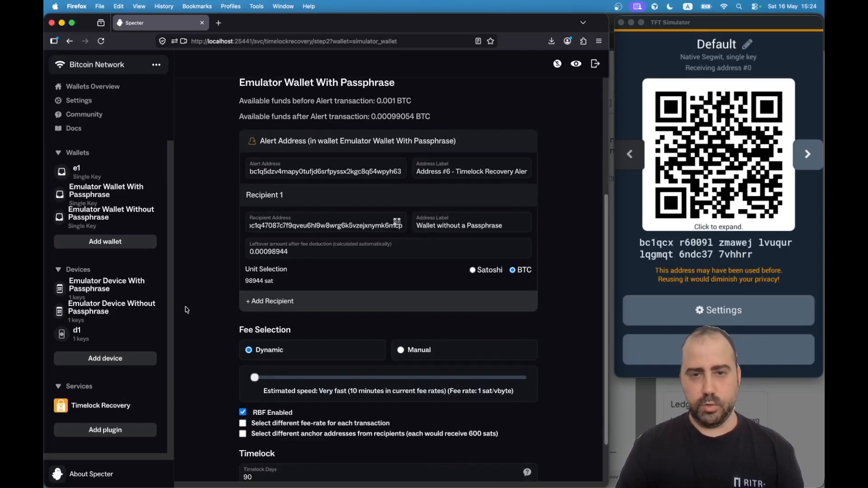
scroll(192, 309, down, 2)
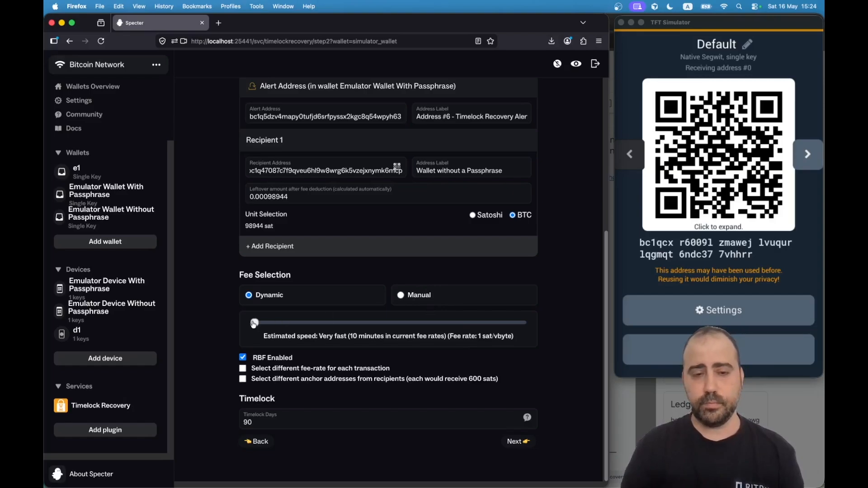
drag(255, 324, 234, 321)
click(402, 296)
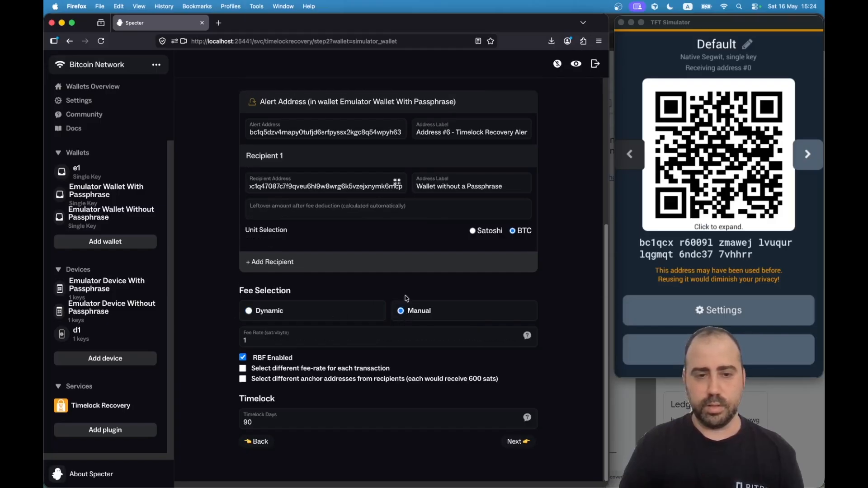
click(261, 339)
key(BackSpace)
text(2)
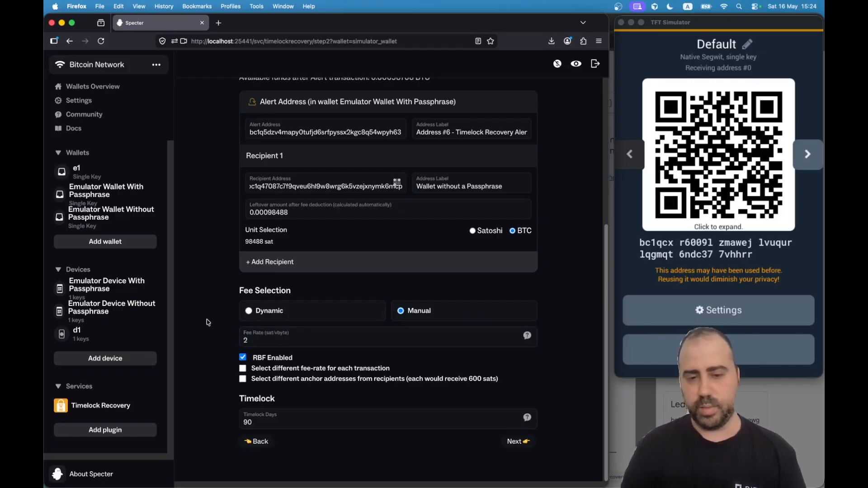
double_click(257, 421)
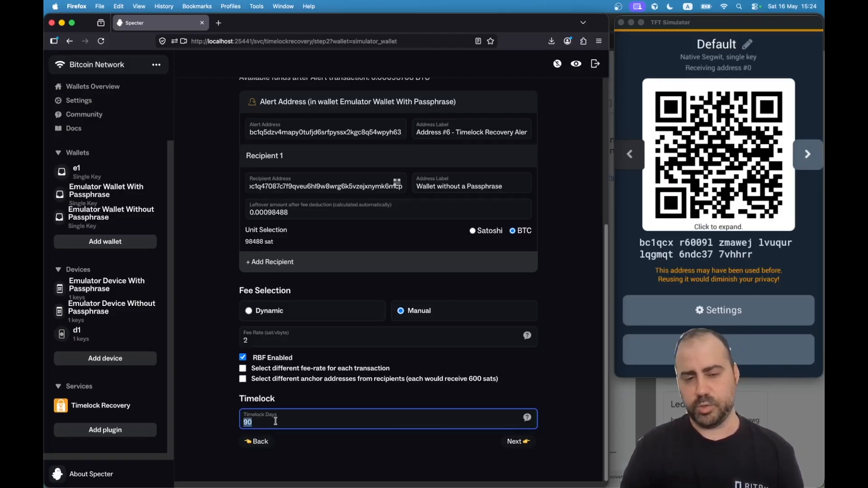
text(2)
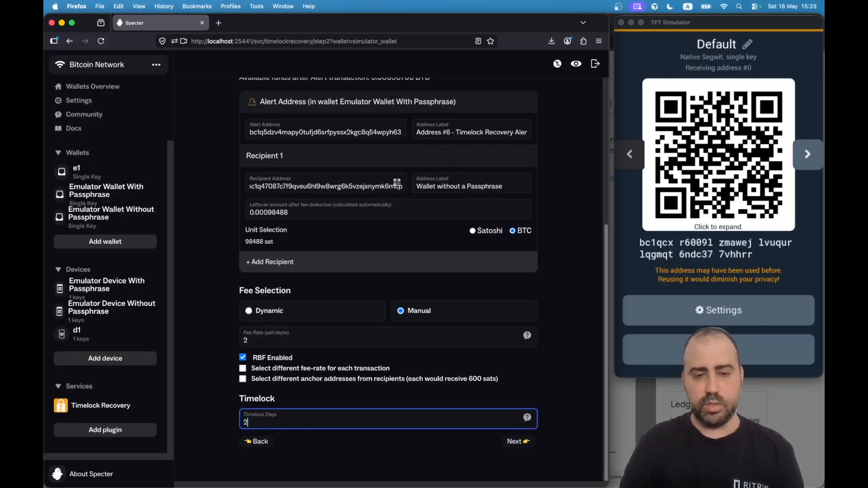
click(210, 382)
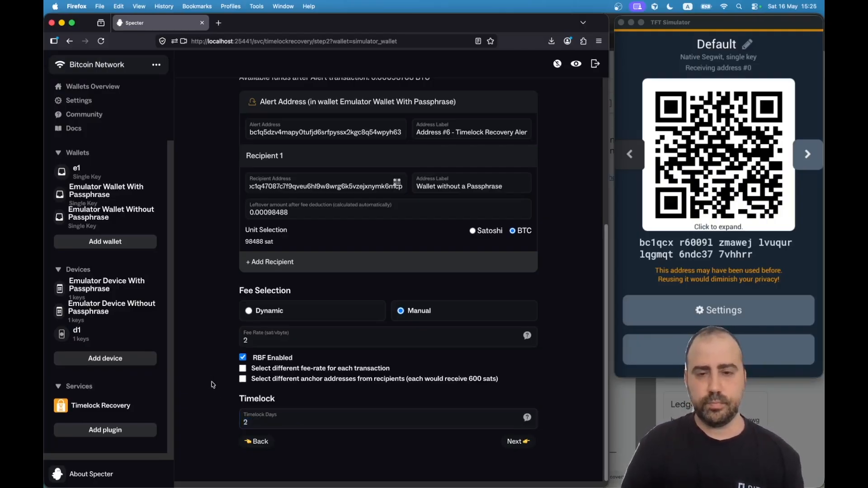
Advance to Step 3 and review the alert transaction's 0.000006 BTC recipient output.
click(519, 443)
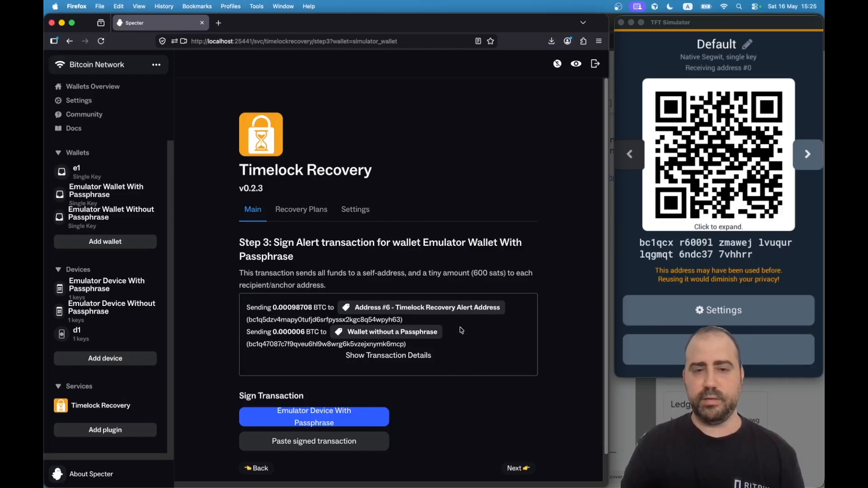
scroll(456, 330, down, 2)
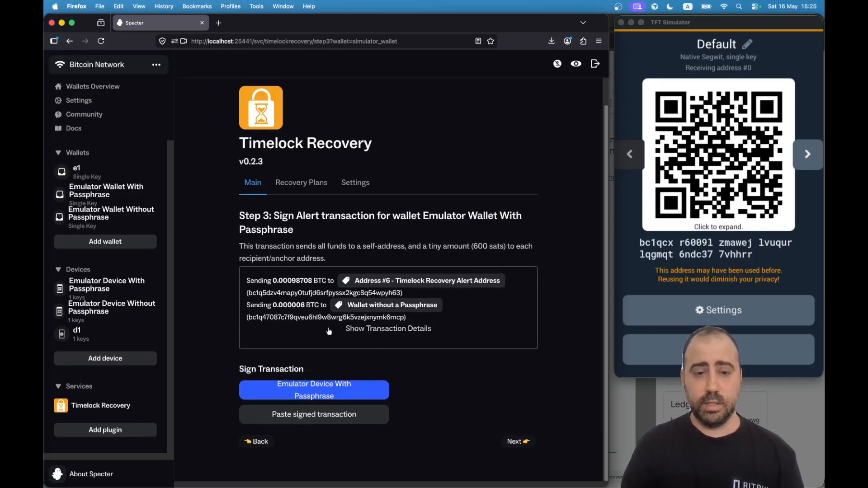
drag(301, 305, 306, 306)
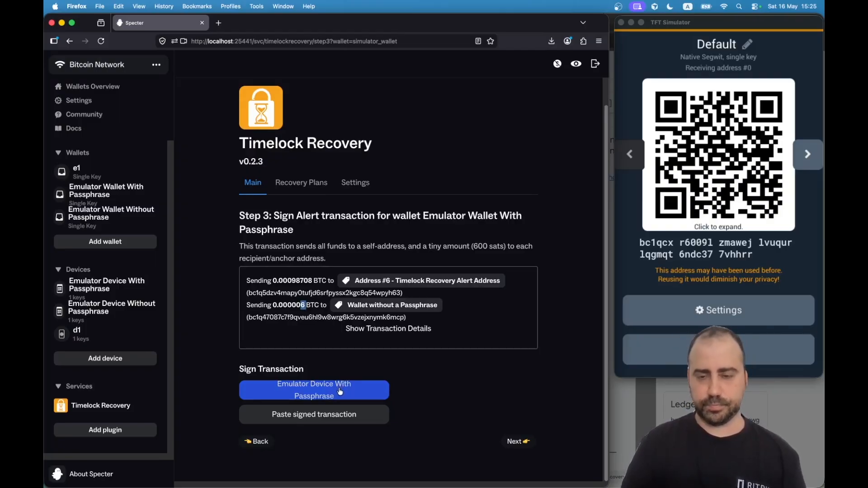
Choose to sign the alert transaction with QR codes and animate the multi-part QR.
click(315, 387)
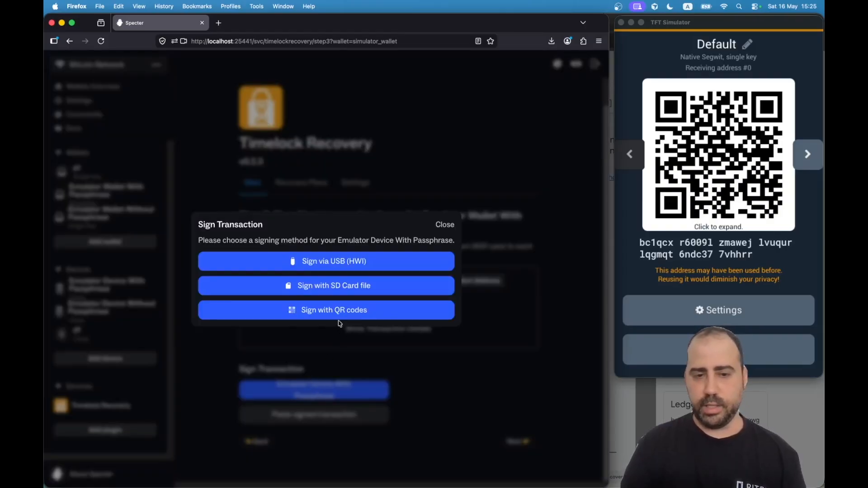
click(318, 316)
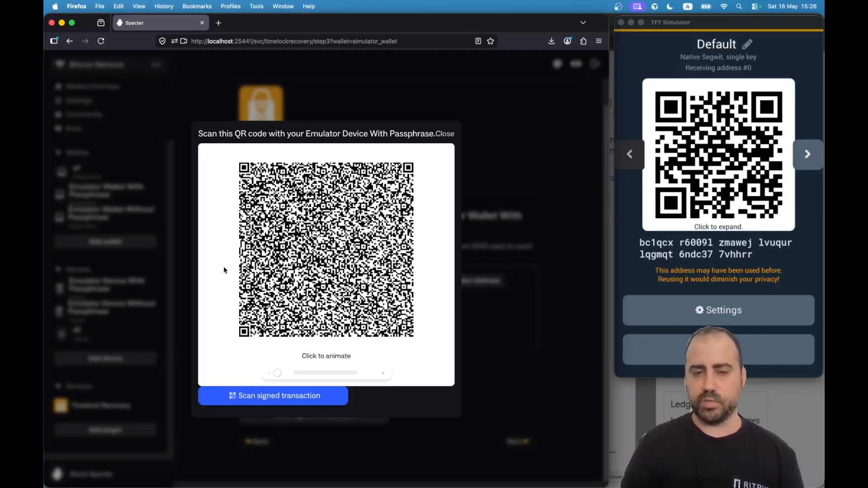
click(377, 234)
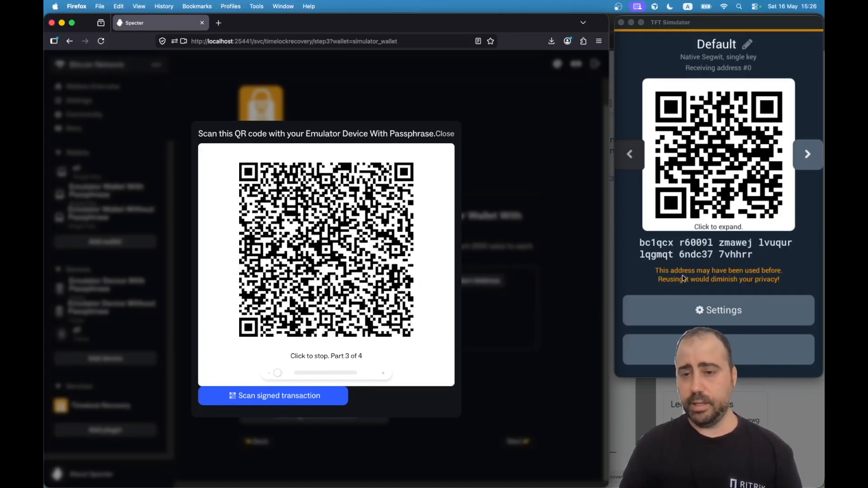
Start QR scanning on the simulator, then switch to the Terminal workspace.
click(673, 254)
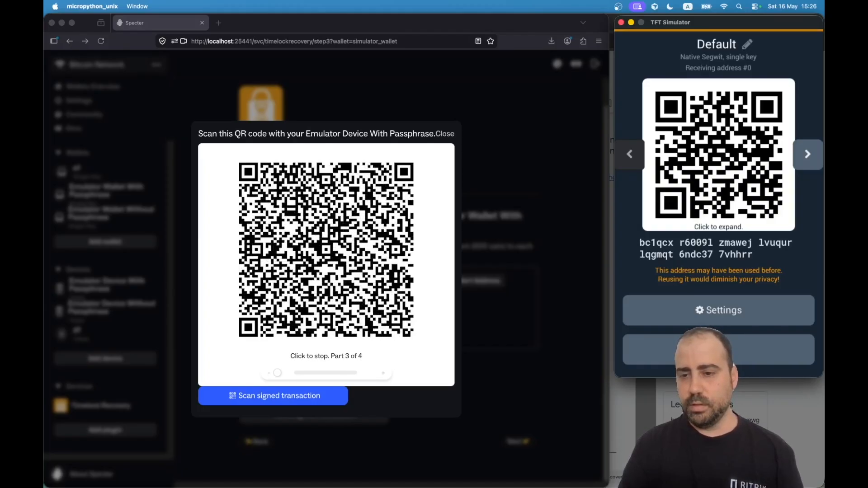
click(706, 350)
click(706, 349)
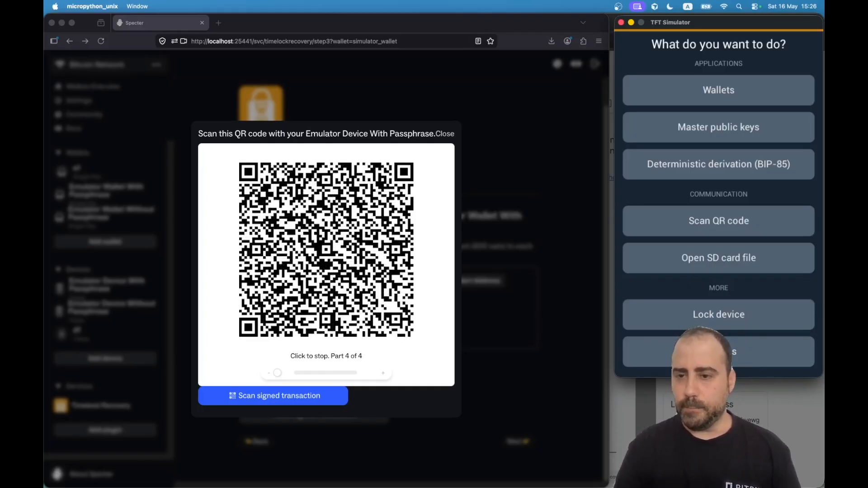
click(712, 225)
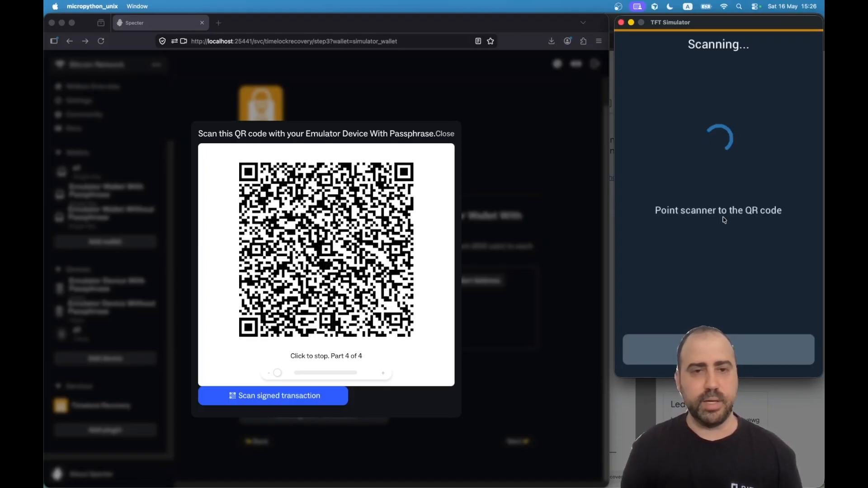
key(super+Tab)
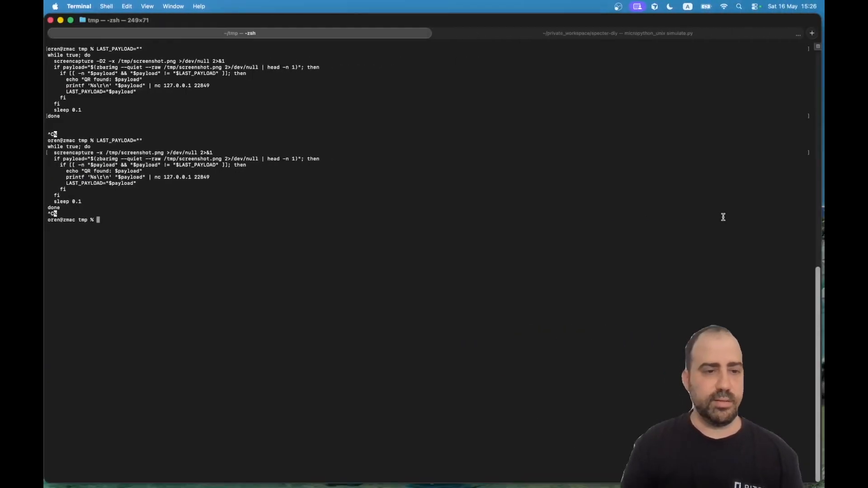
Rerun the zbarimg QR-relay loop so the simulator reads all four parts.
key(Up)
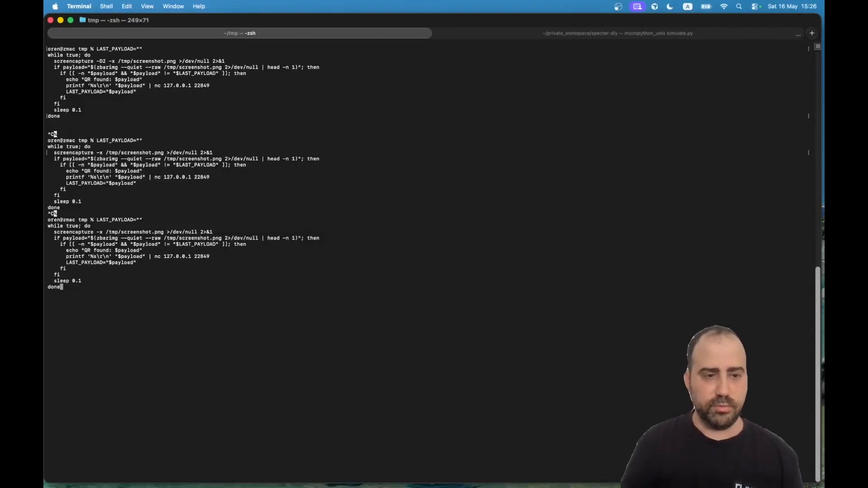
key(Return)
key(super+Tab)
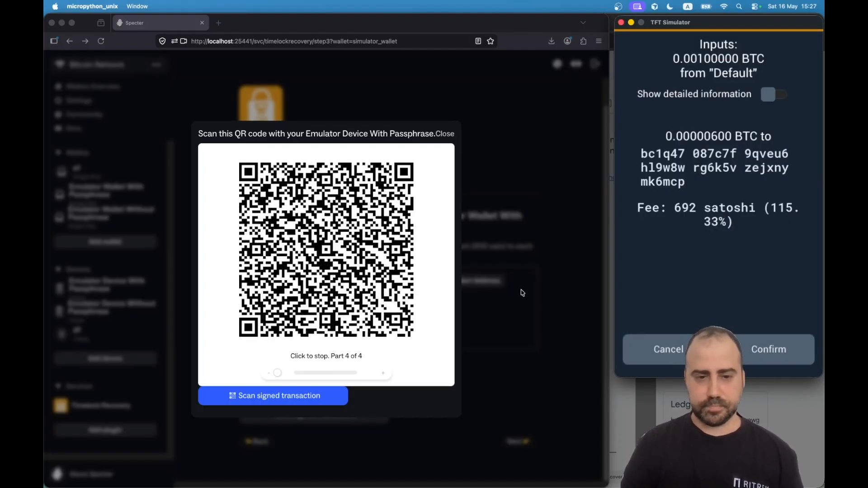
Show the simulator's detailed view of the 0.001 BTC transaction: four inputs and two outputs.
click(510, 294)
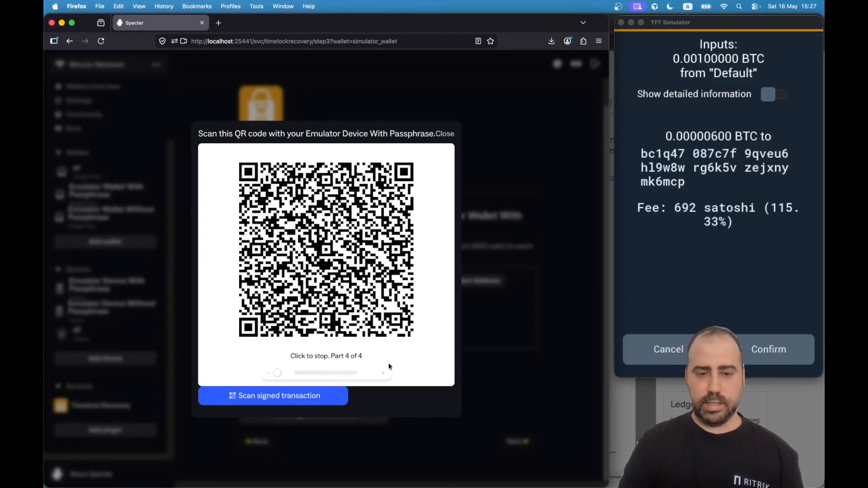
click(678, 231)
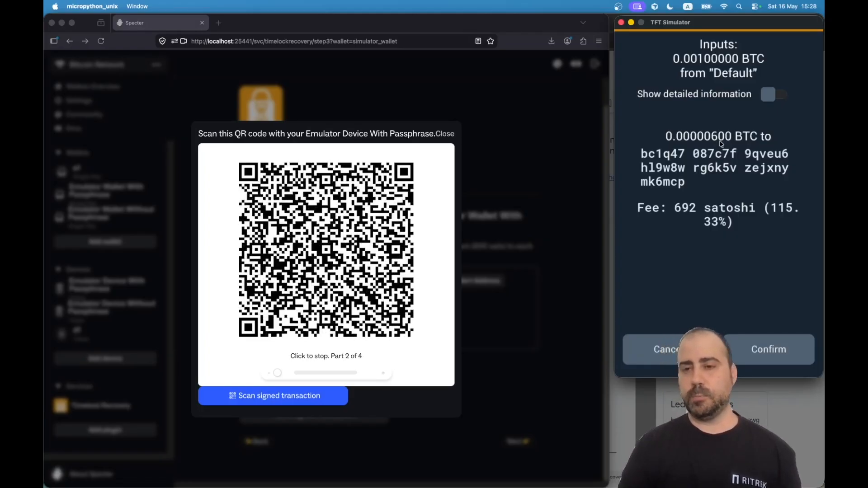
click(767, 96)
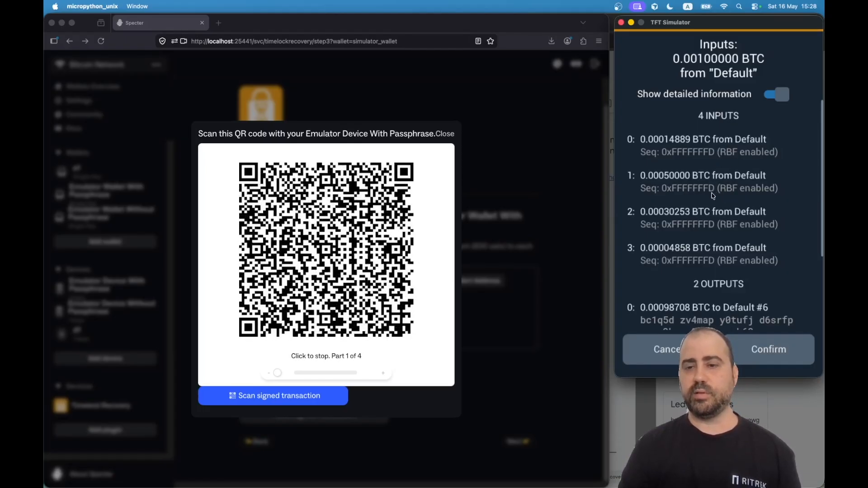
Scroll to the outputs and fee, then confirm to sign the 0.001 BTC transaction.
drag(759, 254, 735, 116)
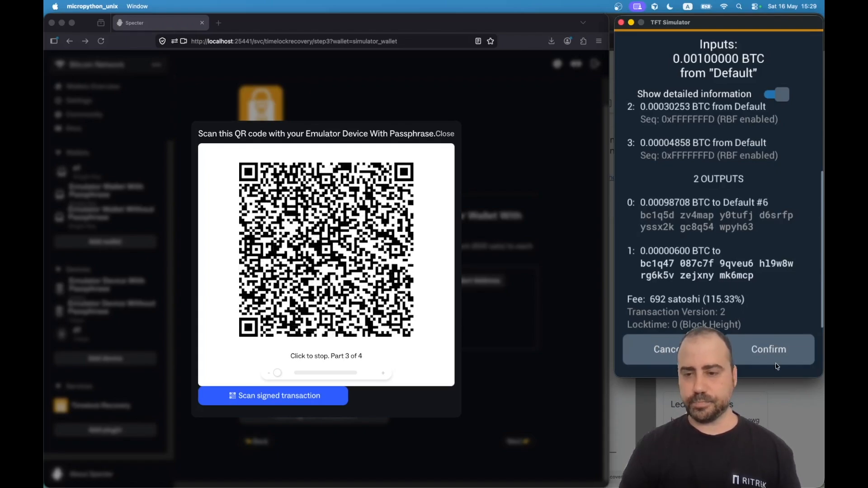
click(762, 351)
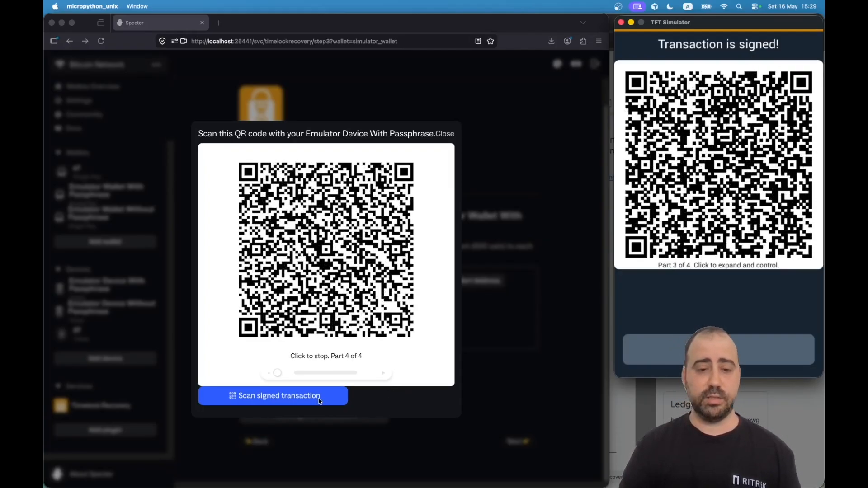
Scan the signed Alert transaction into Step 3, then return the simulator to its main menu.
click(265, 399)
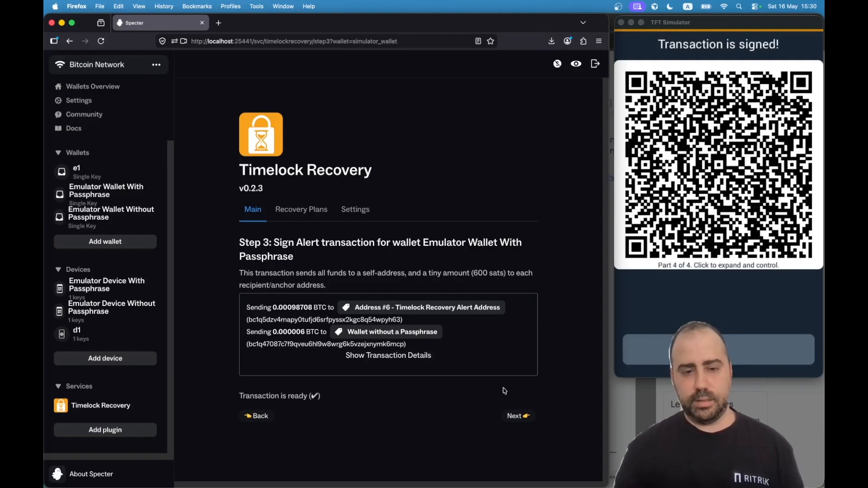
drag(267, 396, 343, 400)
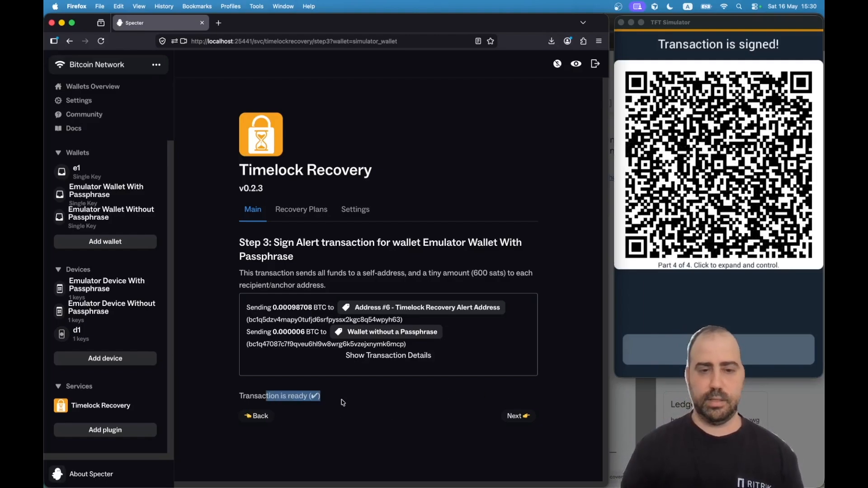
click(343, 401)
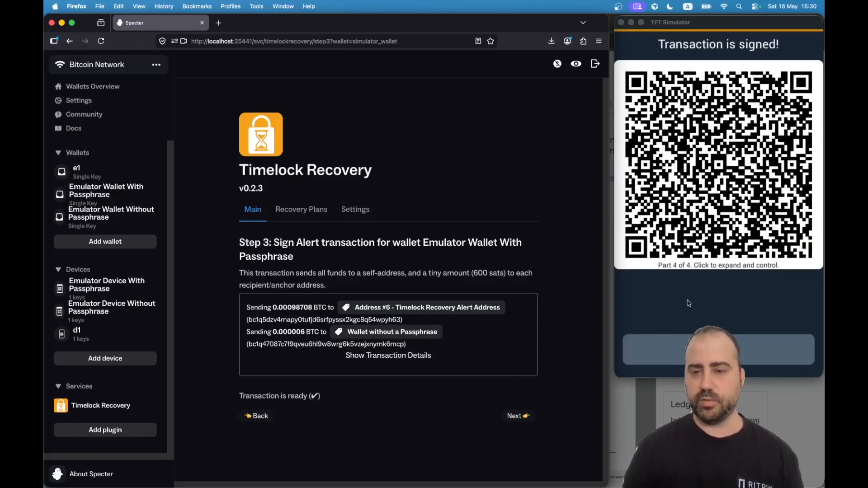
click(700, 325)
click(700, 348)
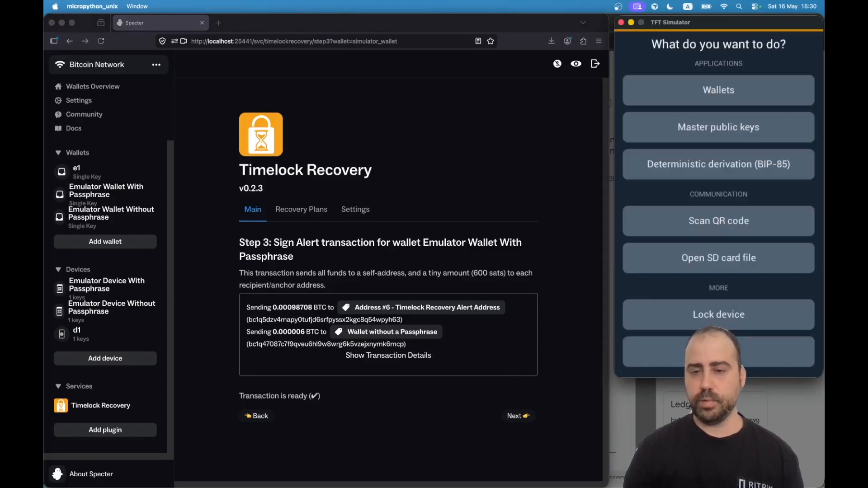
At Step 4, show the Recovery transaction as an animated QR and start the simulator scanning.
click(523, 416)
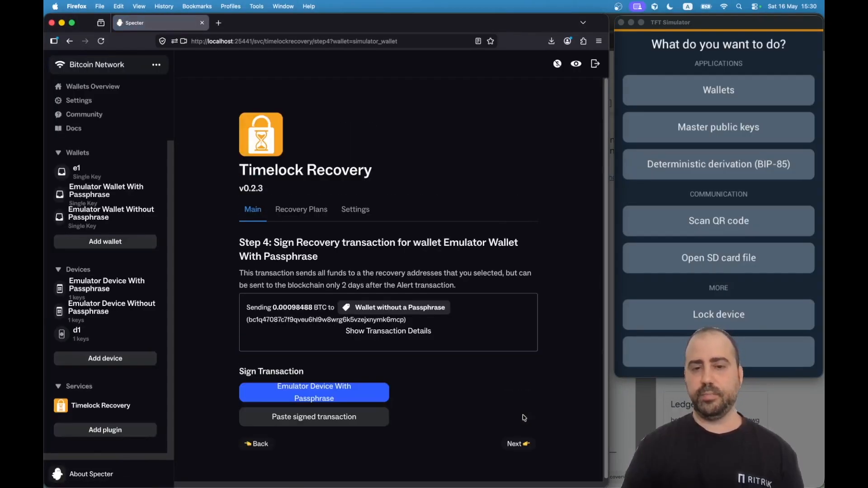
click(321, 393)
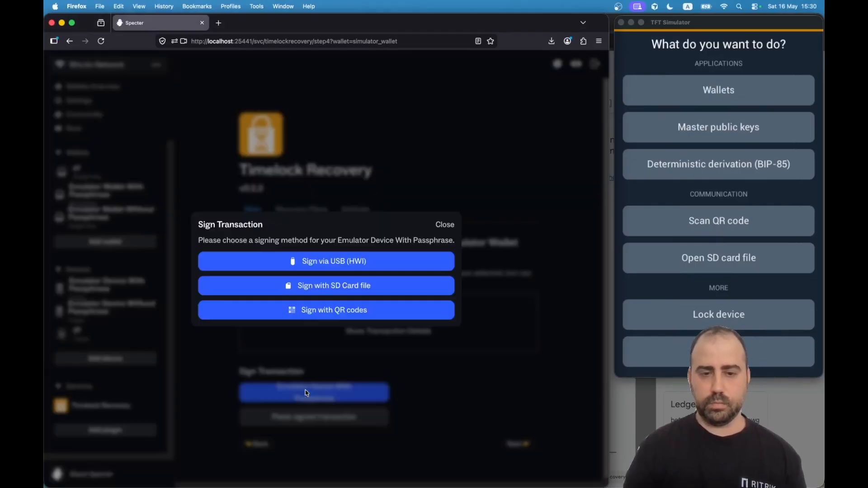
click(326, 316)
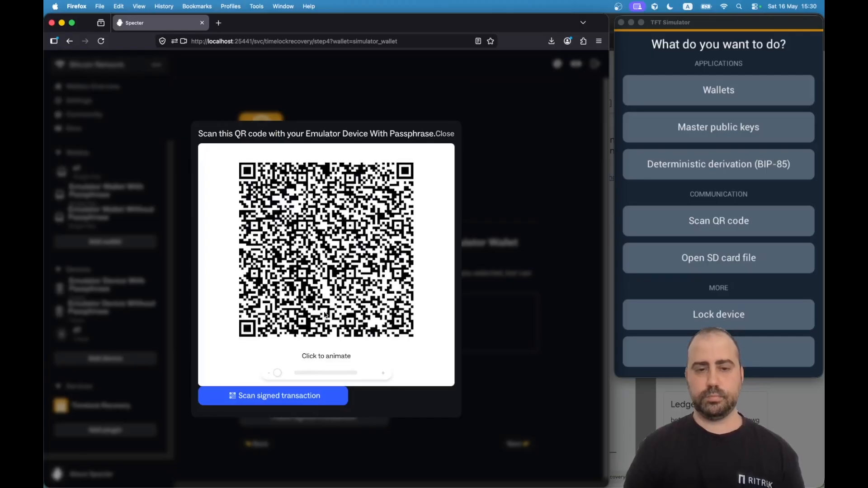
click(363, 289)
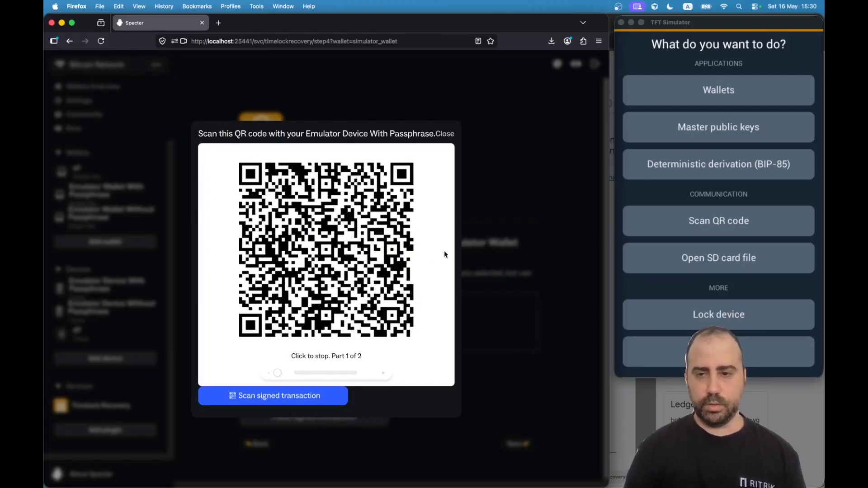
click(679, 20)
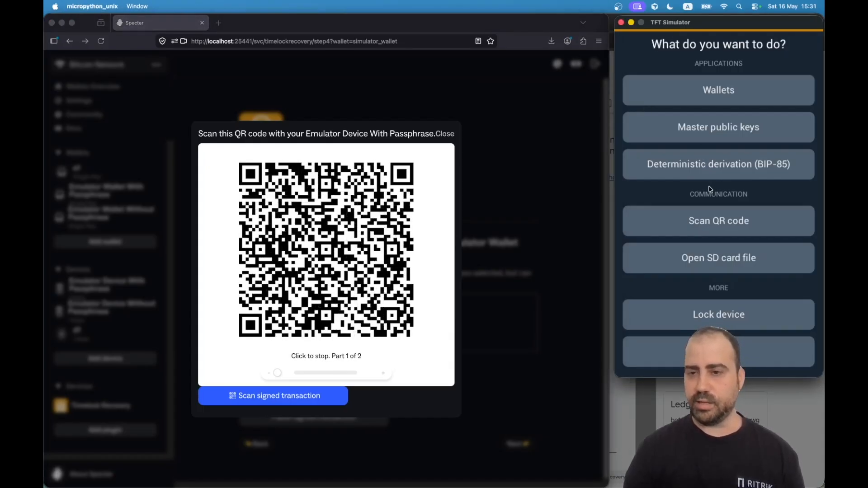
click(722, 236)
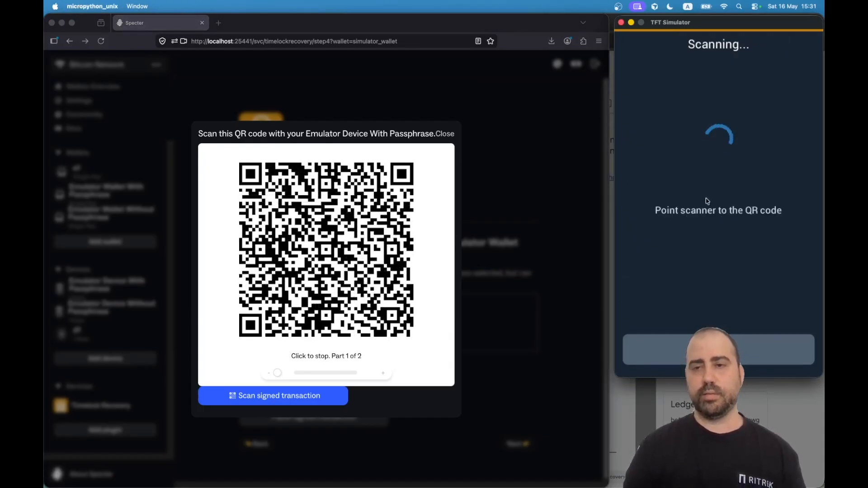
key(ctrl+Right)
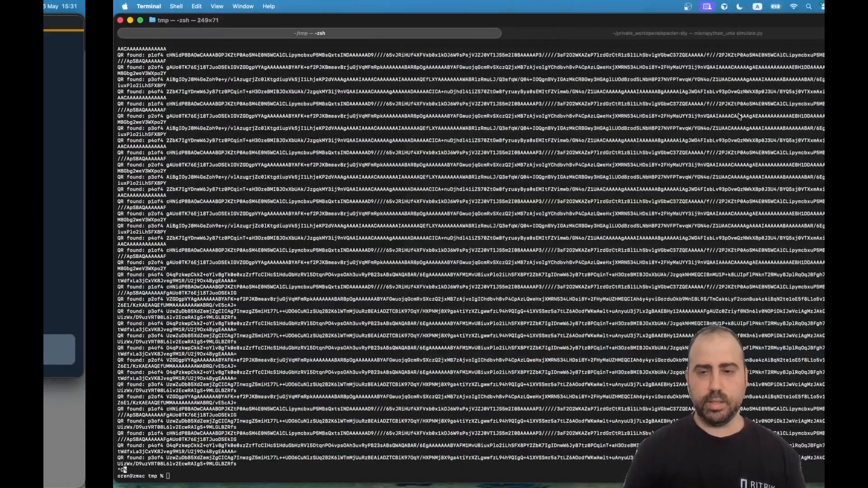
Rerun the Terminal QR relay loop and view the recovery transaction's 2-day locktime and 220-sat fee.
key(Up)
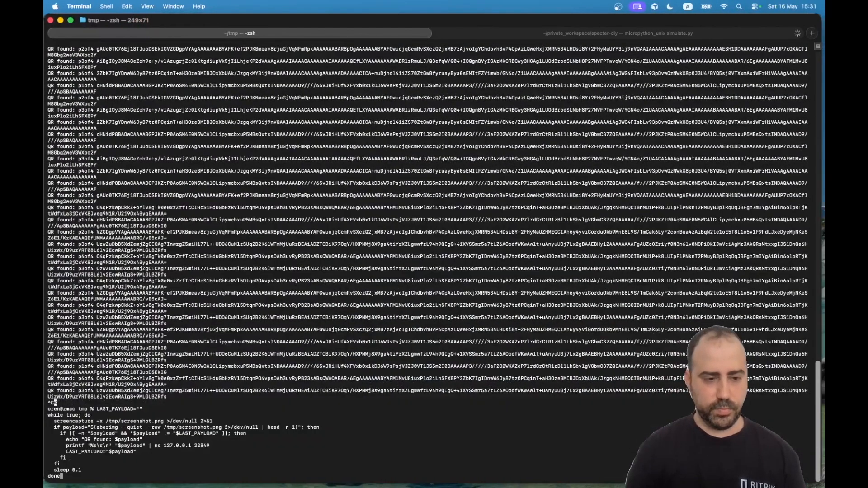
key(Return)
key(ctrl+Left)
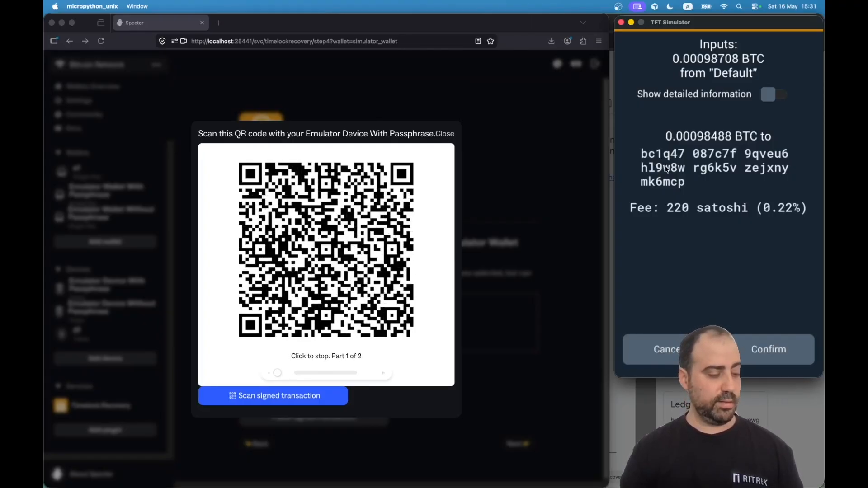
click(773, 99)
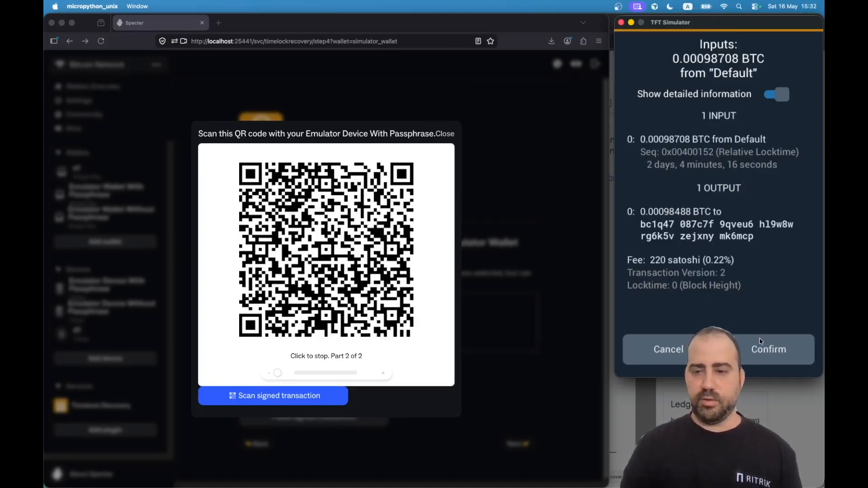
Sign the recovery transaction in the simulator and scan its animated signed QR into Step 4.
click(759, 349)
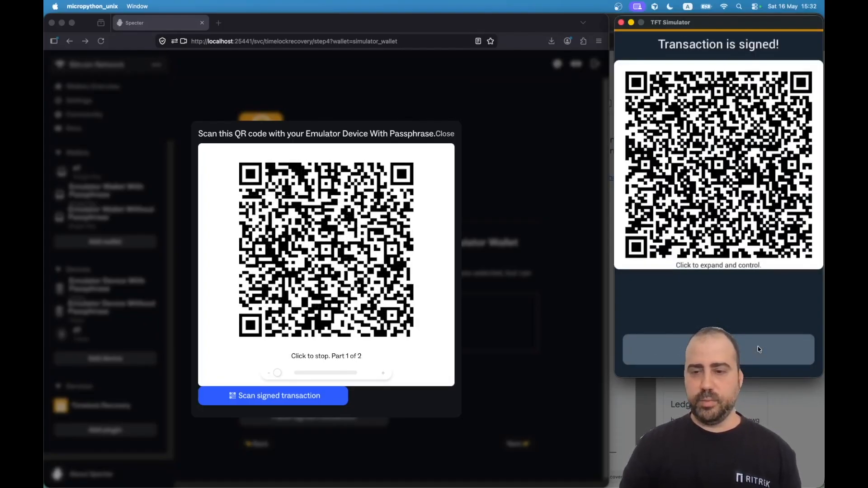
click(695, 208)
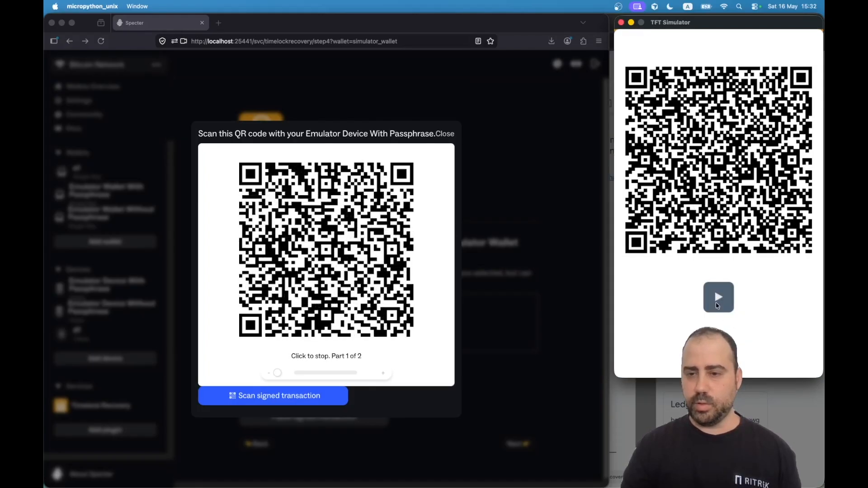
click(717, 297)
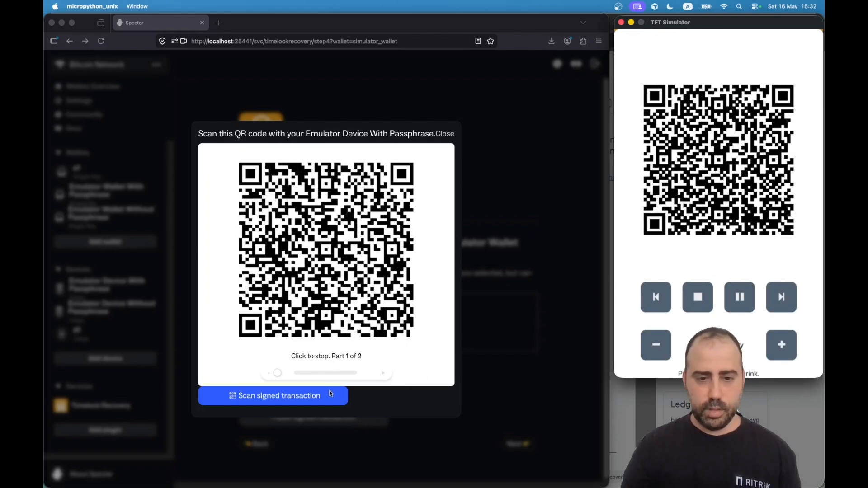
click(318, 400)
click(317, 400)
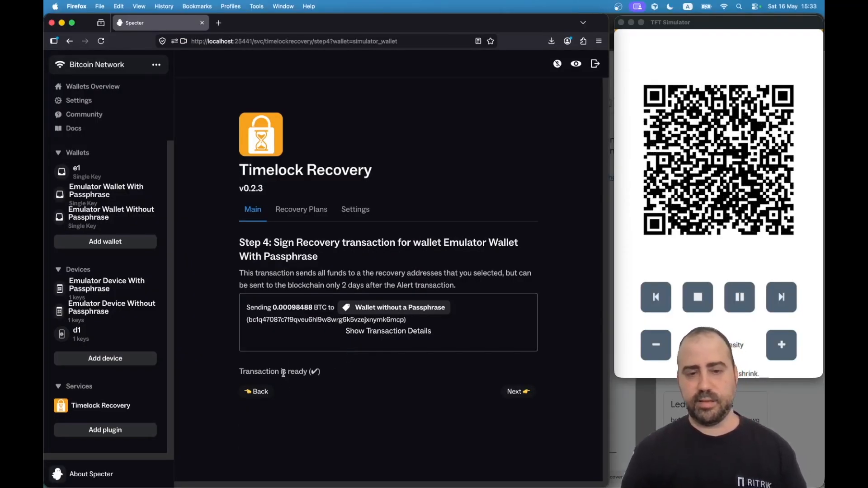
Advance to Step 5, point out Sign Cancellation, and tick 'Skip the Cancellation transaction'.
click(515, 392)
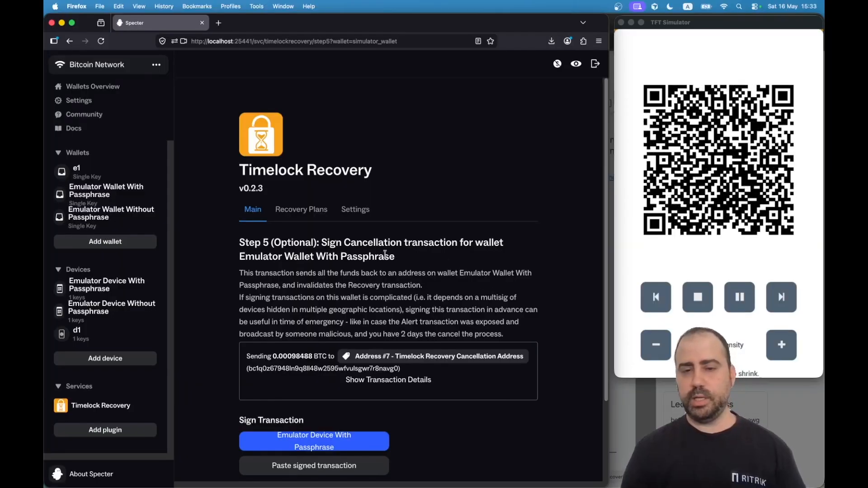
drag(338, 240, 406, 241)
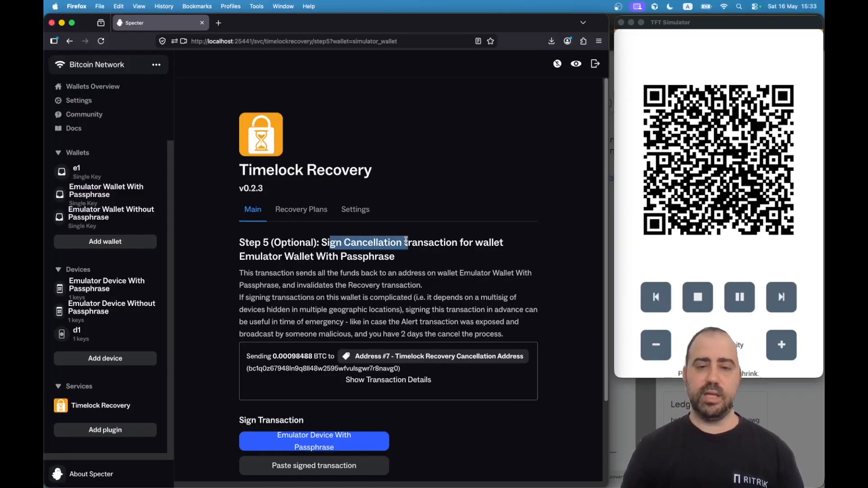
click(405, 241)
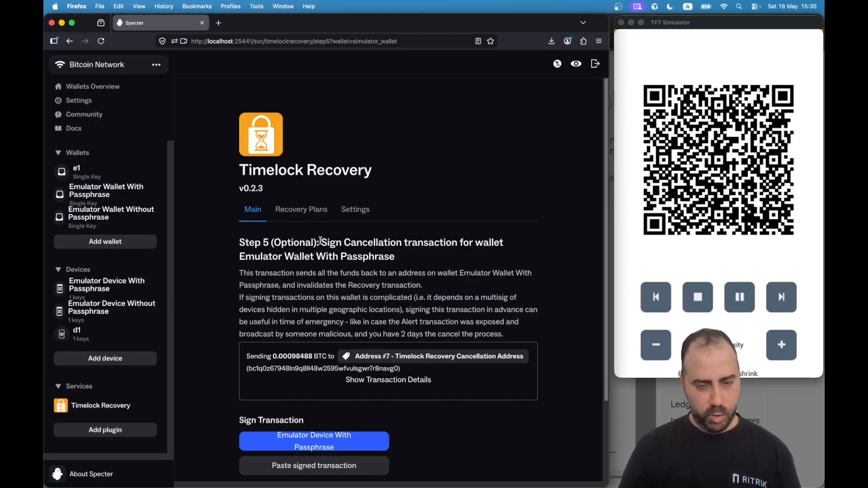
double_click(373, 243)
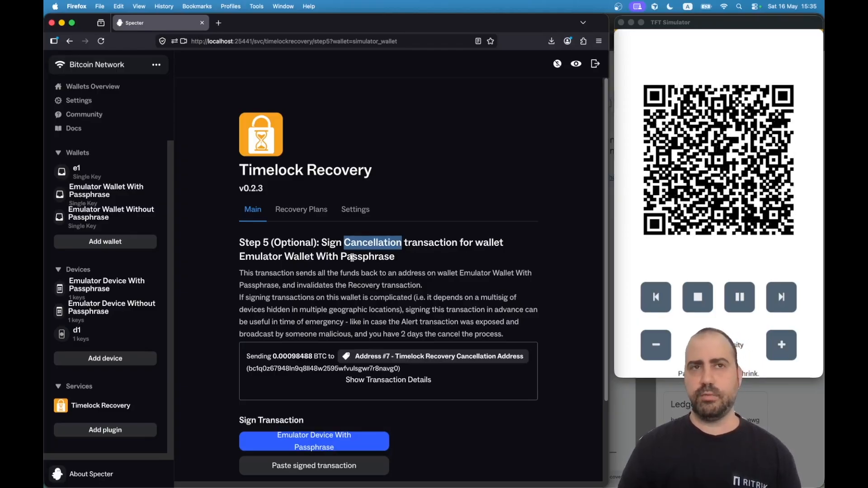
click(354, 257)
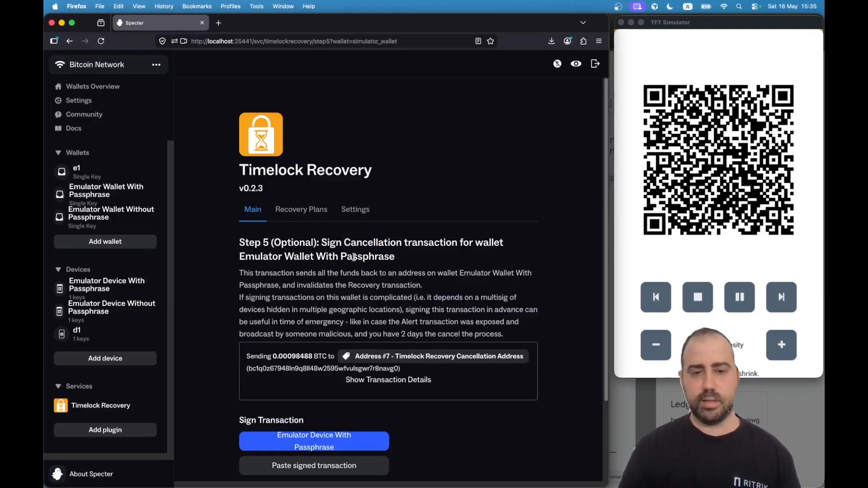
scroll(472, 306, down, 5)
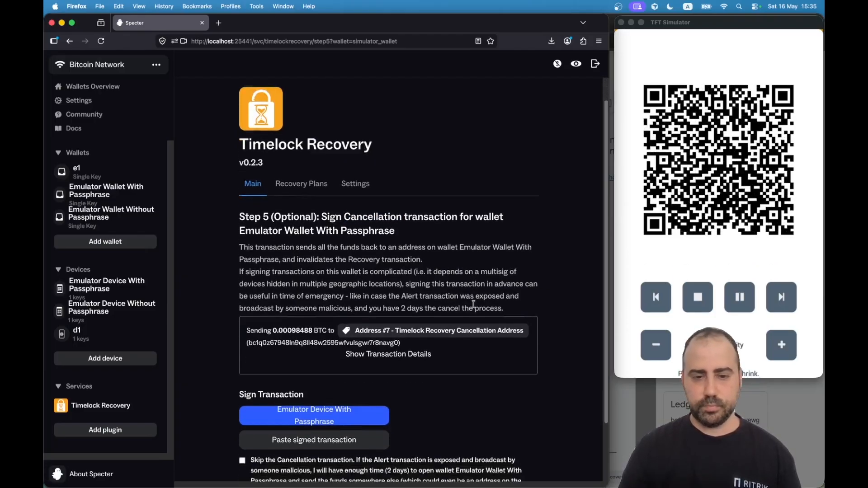
click(316, 411)
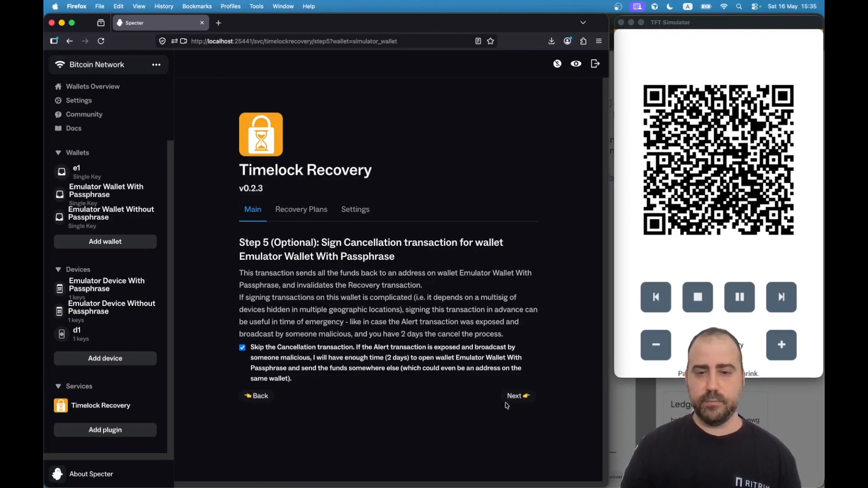
Continue past Step 5 and move the recovery-plan PDF tab ahead of the cancellation guide.
click(505, 402)
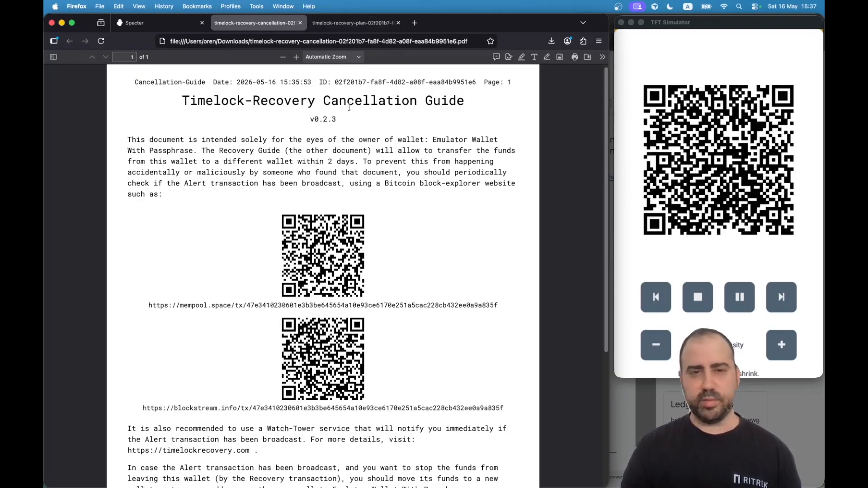
click(357, 25)
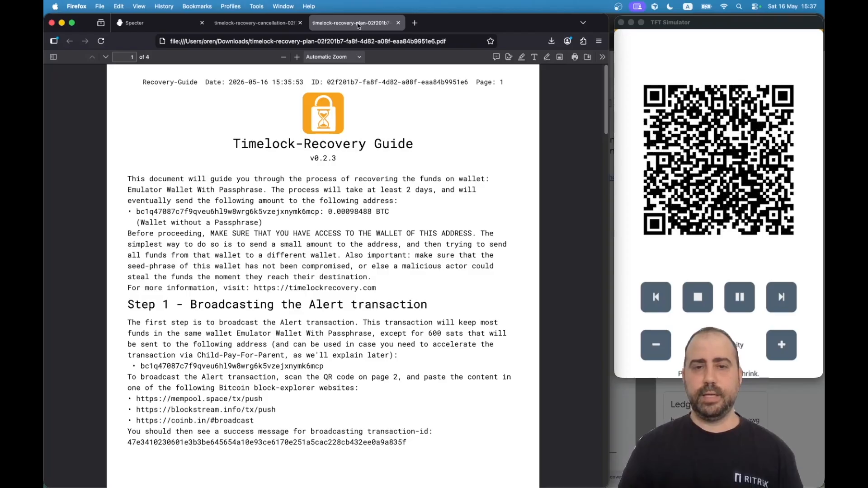
drag(352, 26, 255, 24)
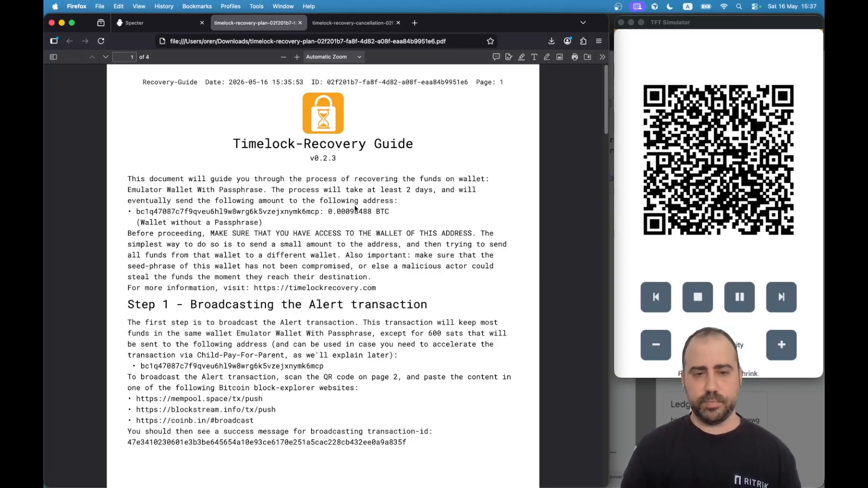
Scroll through pages 1–2 of the recovery plan, then back to Step 1's broadcast links.
scroll(457, 272, down, 2)
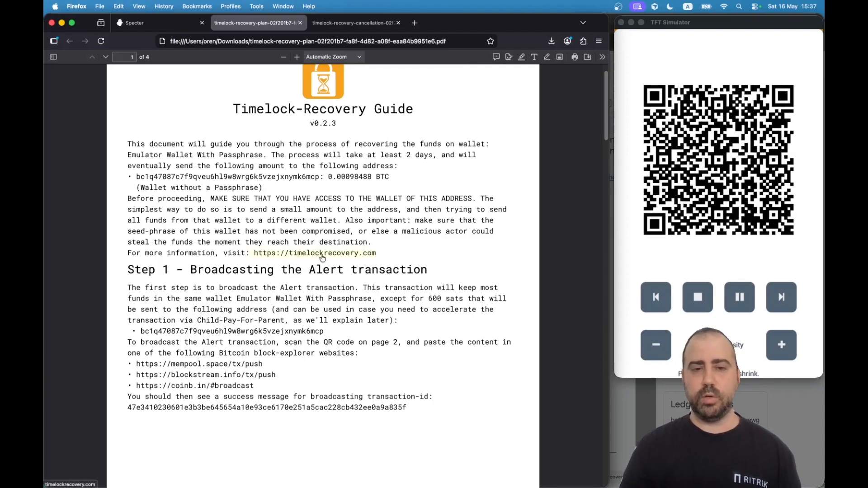
scroll(465, 277, down, 3)
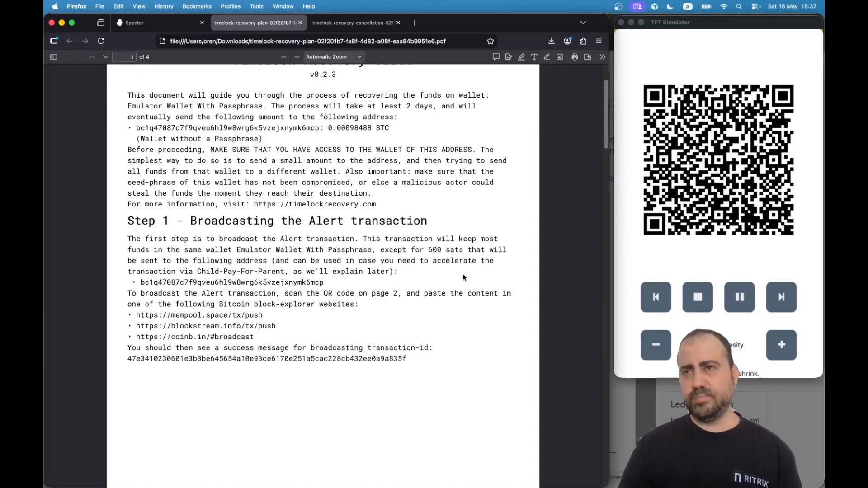
scroll(434, 274, down, 1)
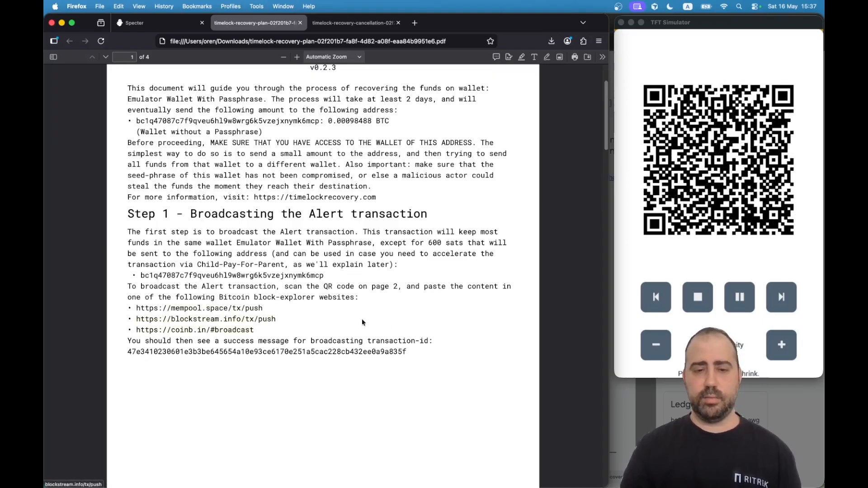
scroll(432, 299, down, 3)
scroll(432, 295, down, 20)
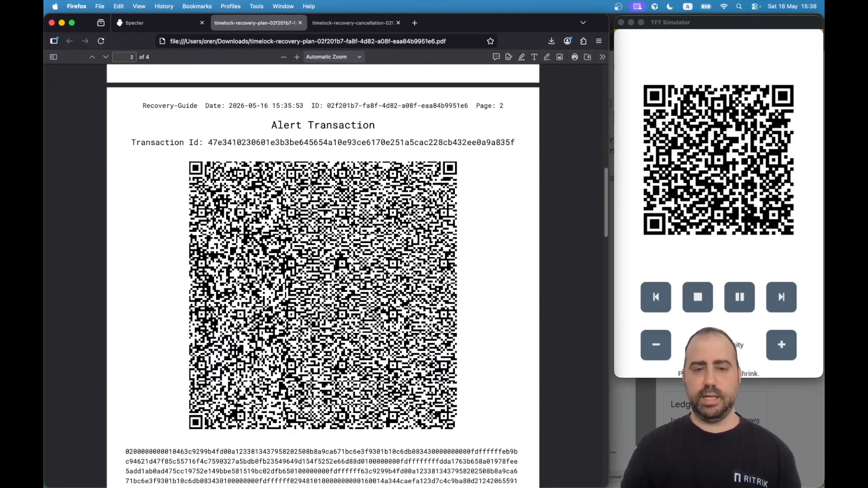
scroll(382, 294, down, 12)
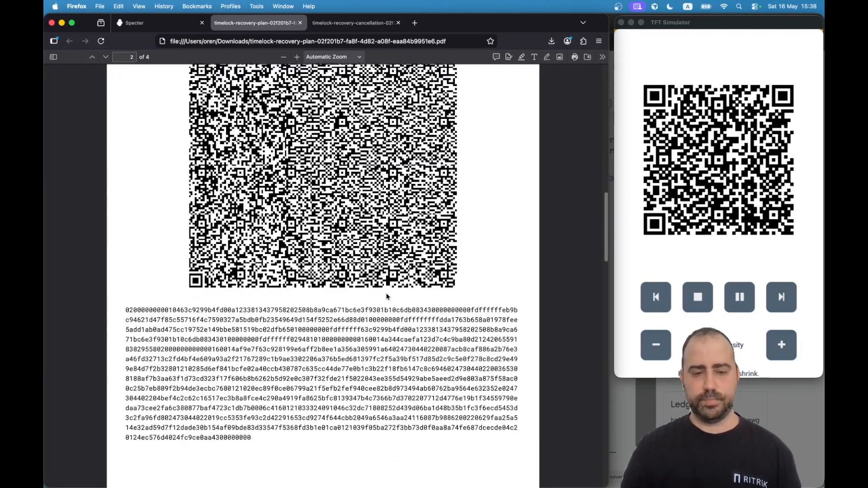
scroll(381, 293, down, 7)
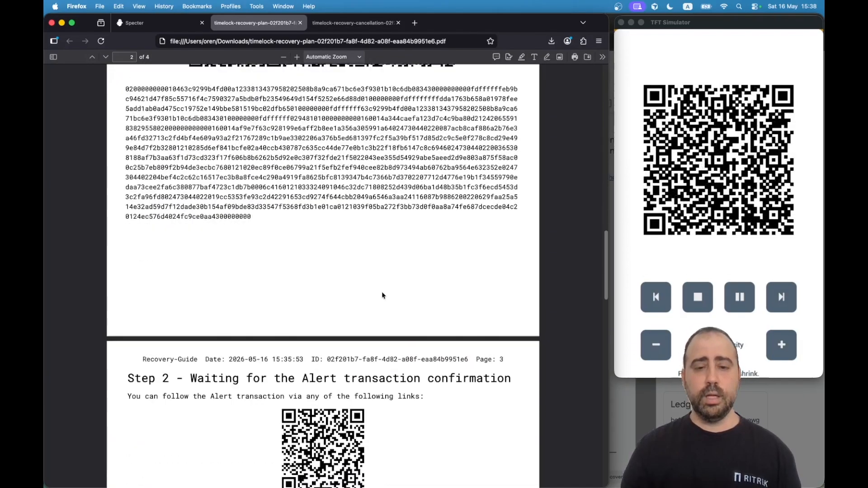
scroll(380, 290, up, 20)
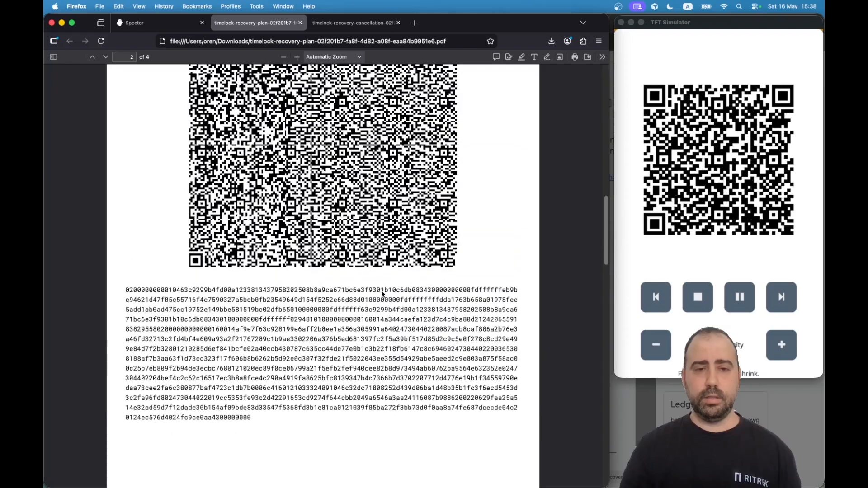
scroll(381, 290, up, 15)
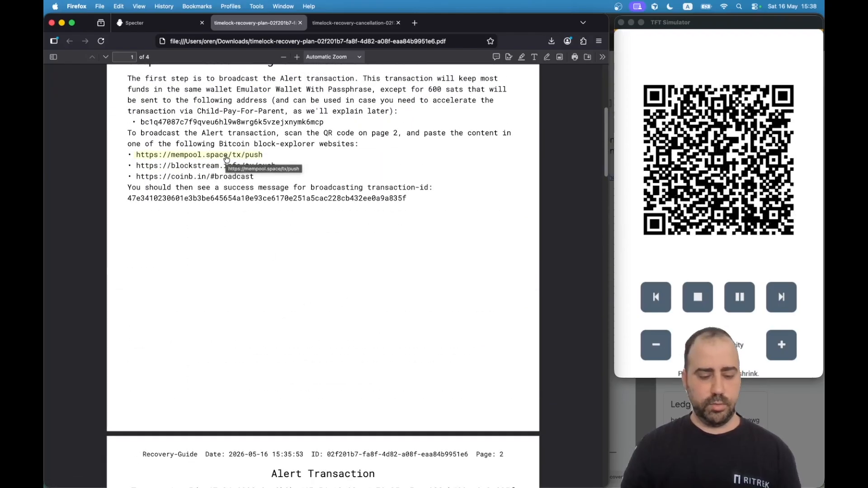
Open the mempool.space/tx/push Broadcast Transaction page in a new tab, then return to the PDF.
click(223, 157)
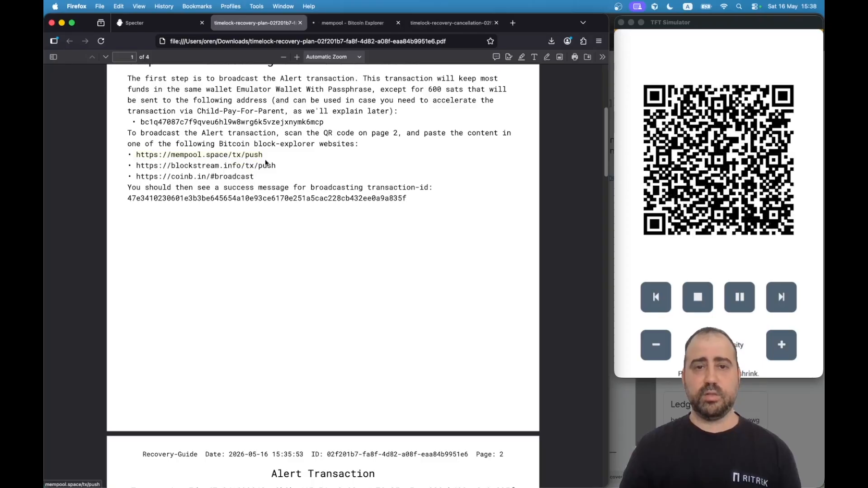
click(348, 22)
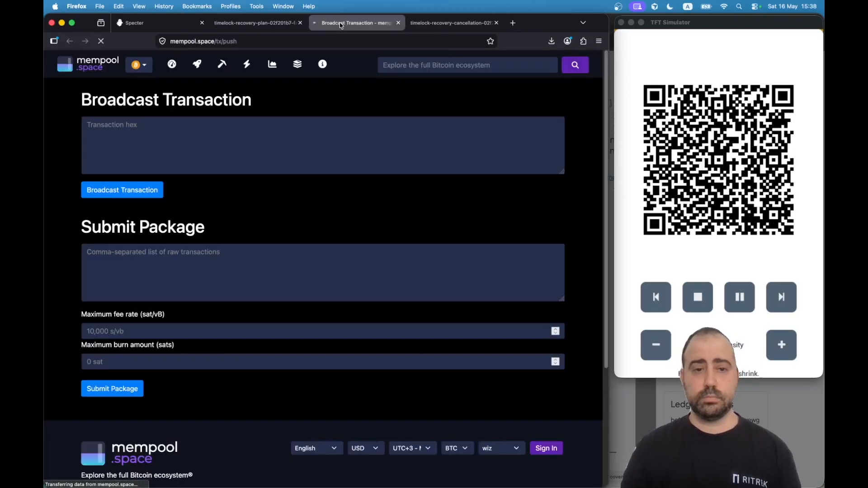
click(267, 149)
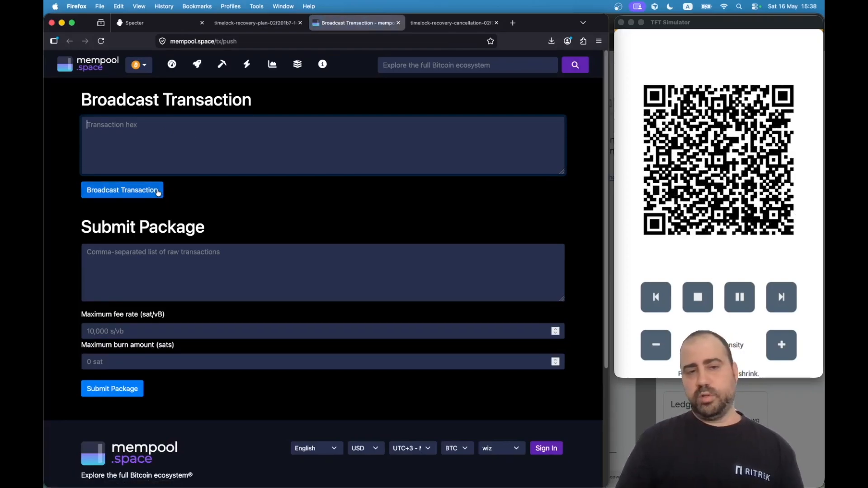
click(256, 23)
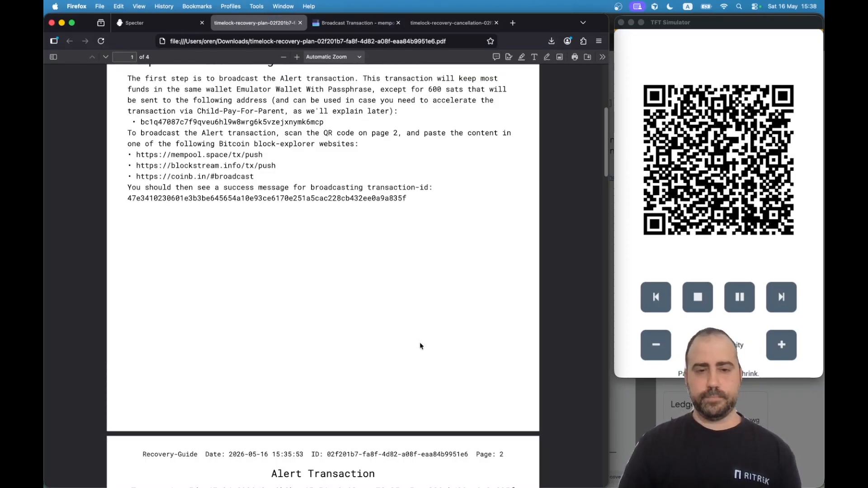
Scroll to Step 3 and highlight its waiting period of approximately 2 days.
scroll(400, 304, down, 18)
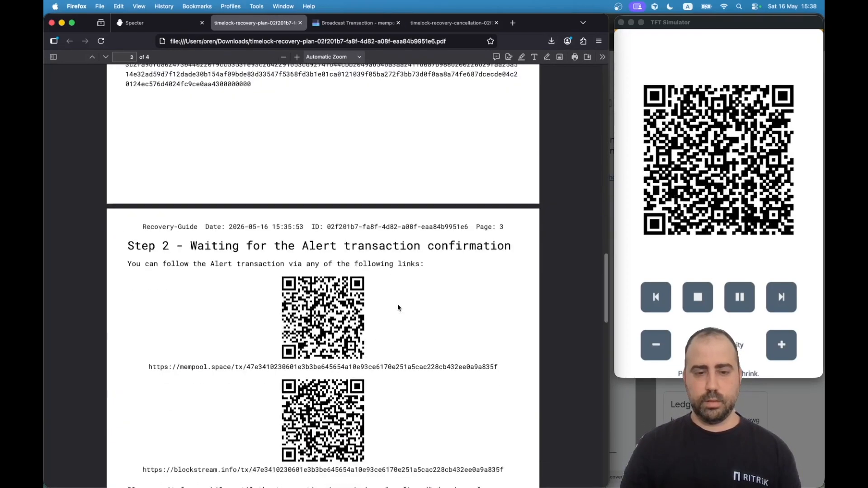
scroll(397, 307, down, 3)
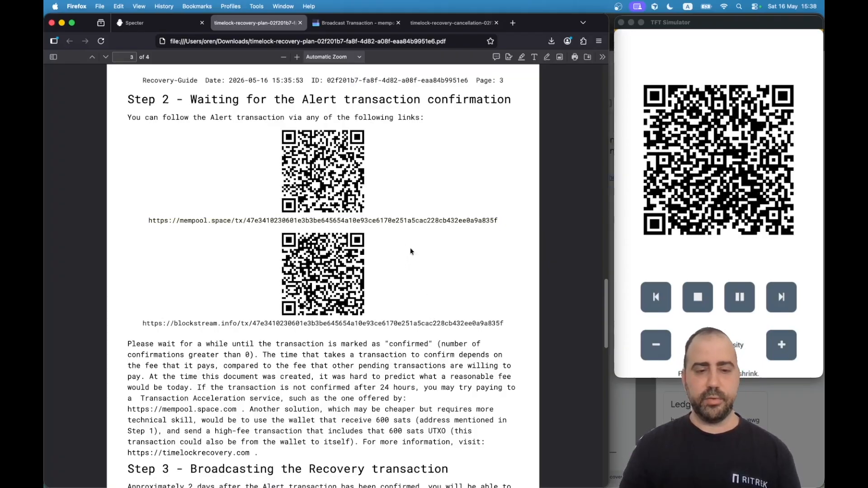
scroll(412, 248, down, 3)
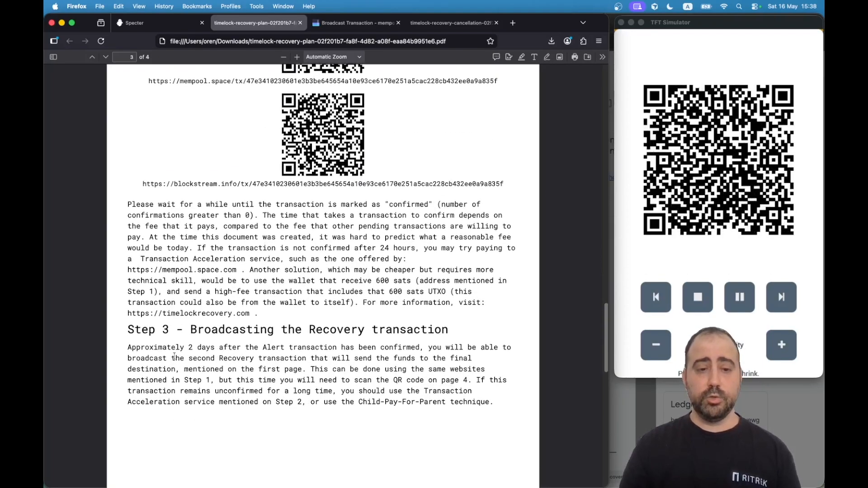
drag(177, 347, 218, 346)
click(218, 346)
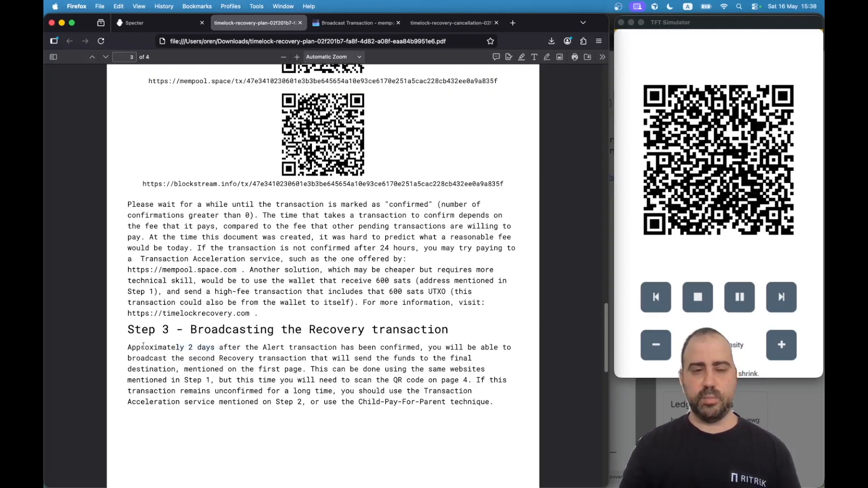
double_click(144, 346)
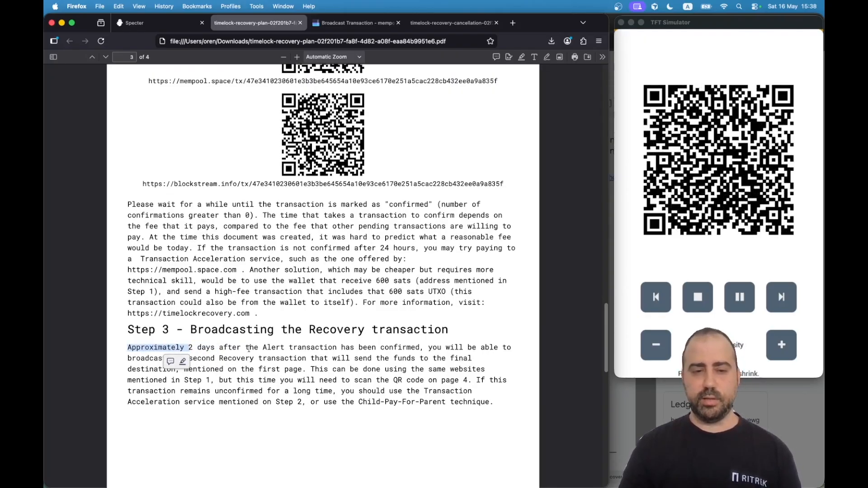
double_click(231, 346)
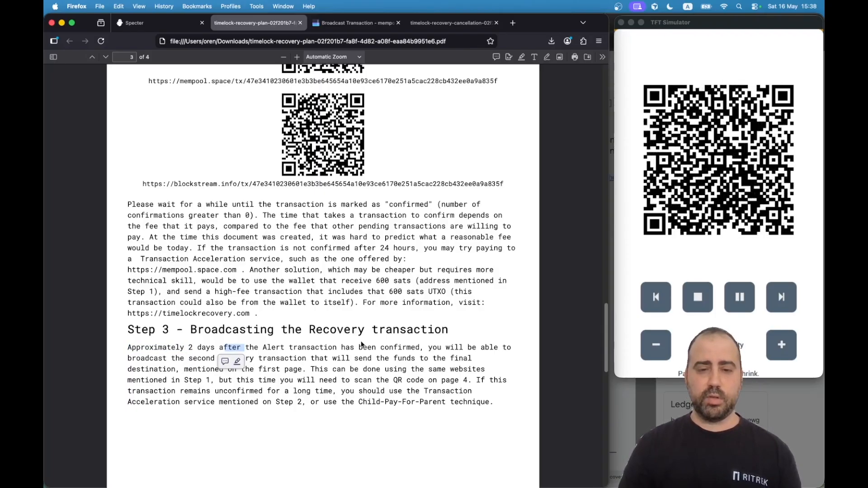
Read through the Recovery Transaction step and check the mempool broadcast tab again.
scroll(326, 387, down, 10)
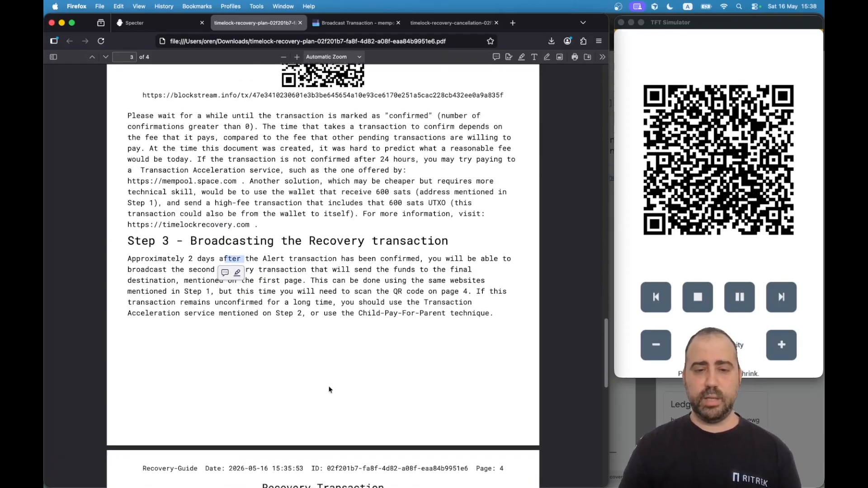
scroll(330, 390, down, 2)
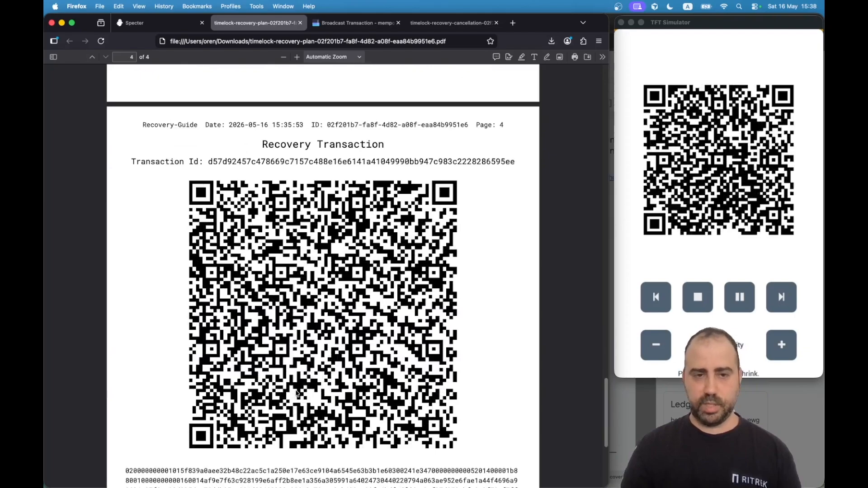
scroll(296, 390, down, 6)
scroll(296, 391, down, 3)
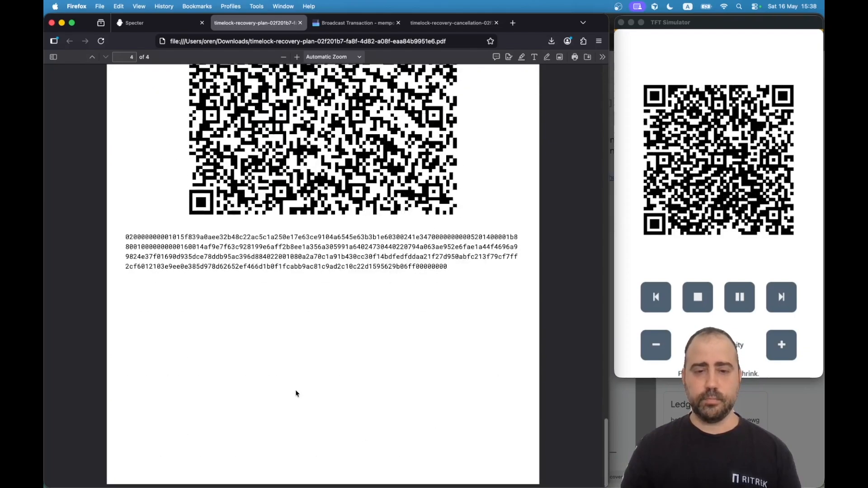
scroll(296, 391, up, 10)
click(353, 28)
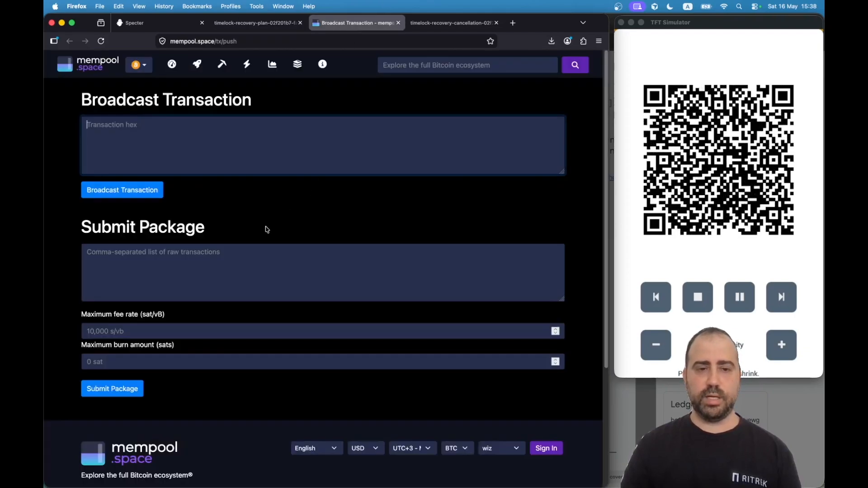
click(213, 149)
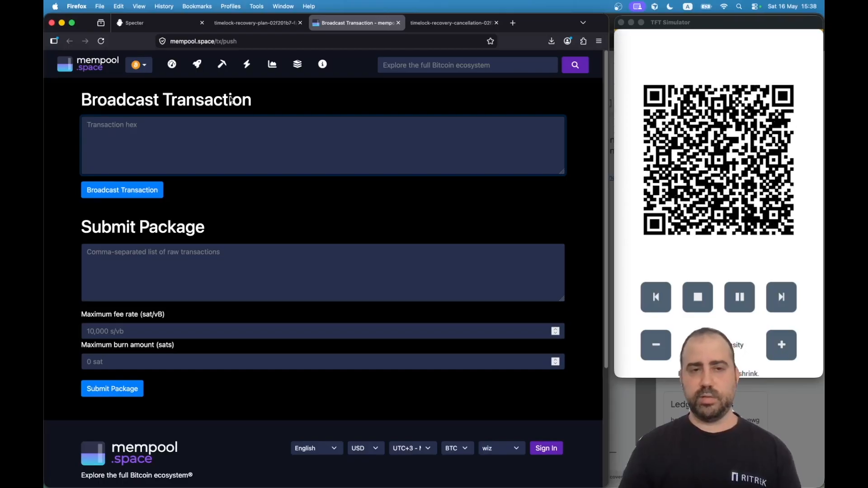
click(255, 23)
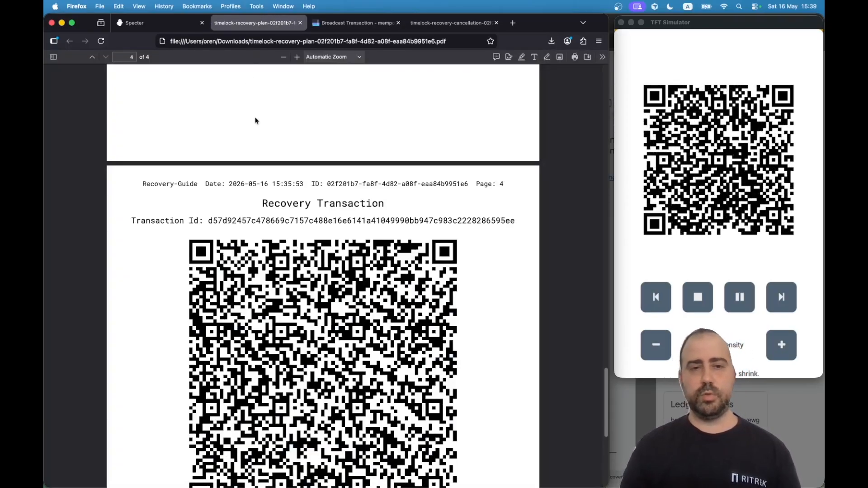
Scroll back up and open the Timelock-Recovery Cancellation Guide PDF.
scroll(226, 251, up, 20)
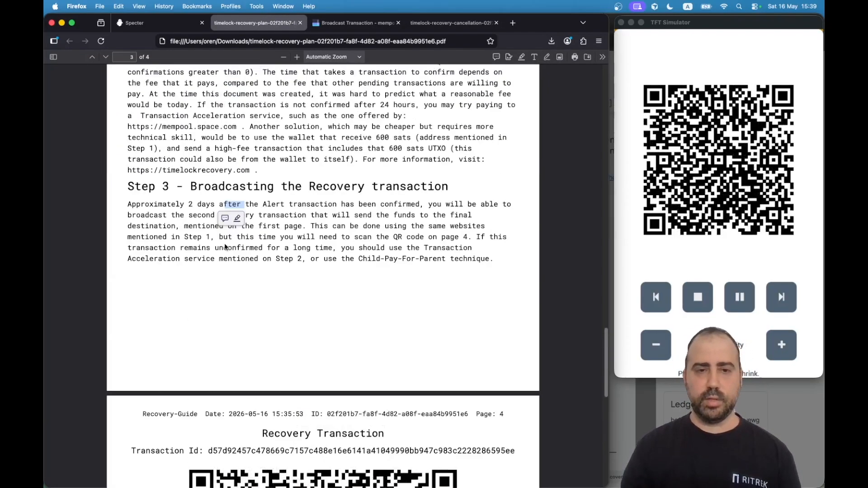
scroll(225, 245, up, 5)
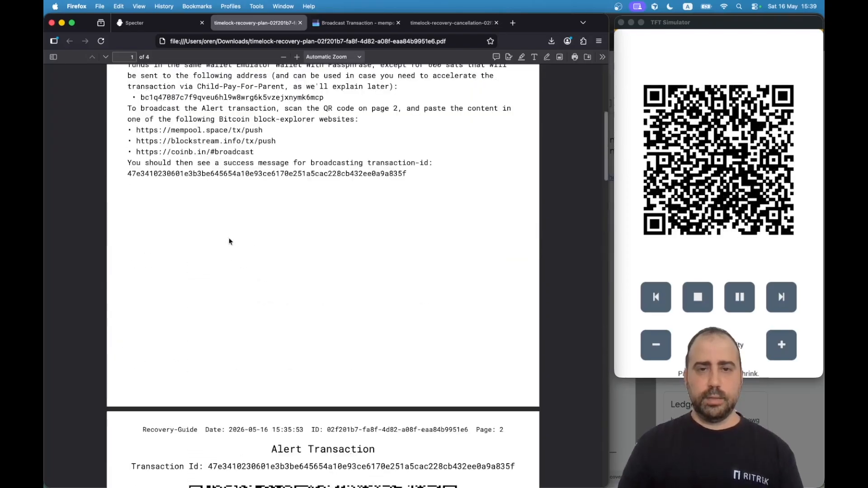
click(433, 24)
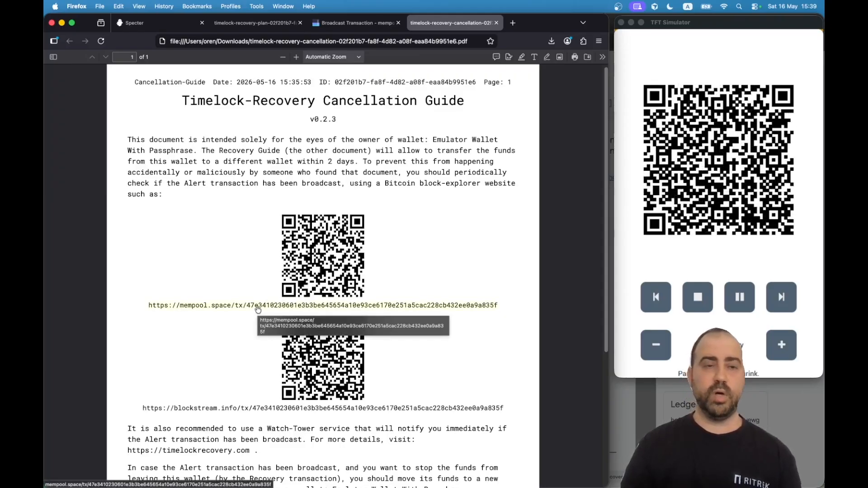
scroll(253, 362, down, 5)
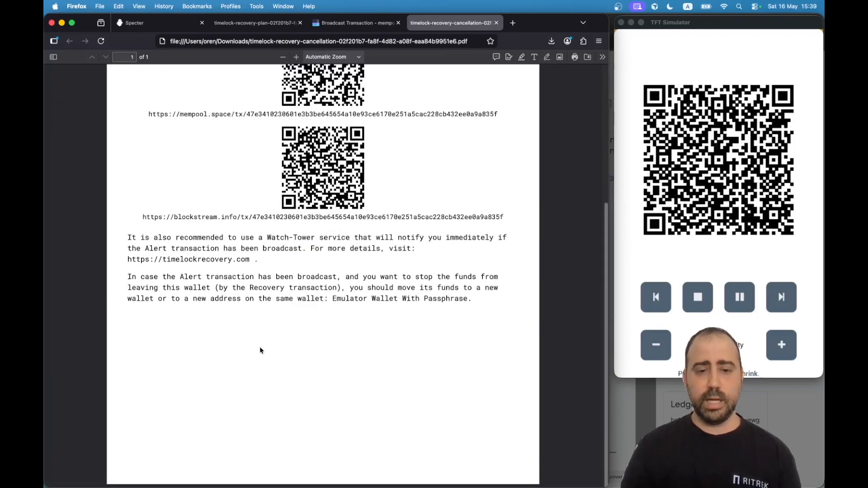
scroll(272, 320, up, 5)
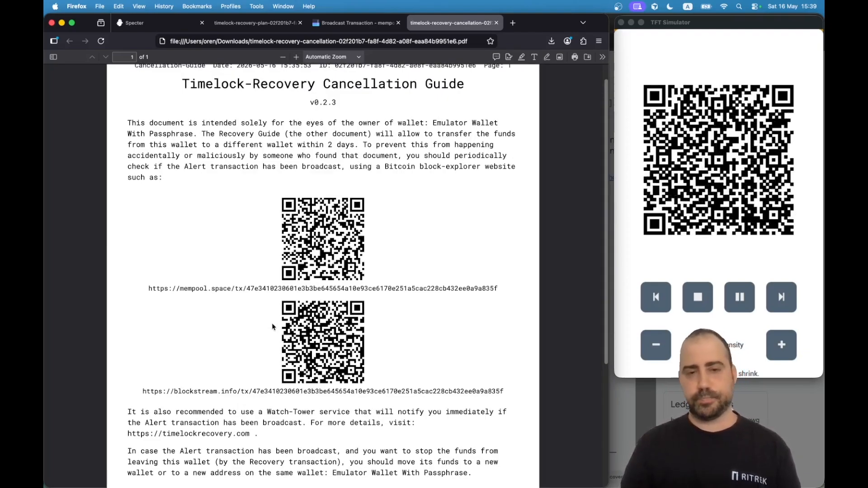
scroll(272, 324, up, 1)
scroll(272, 329, up, 1)
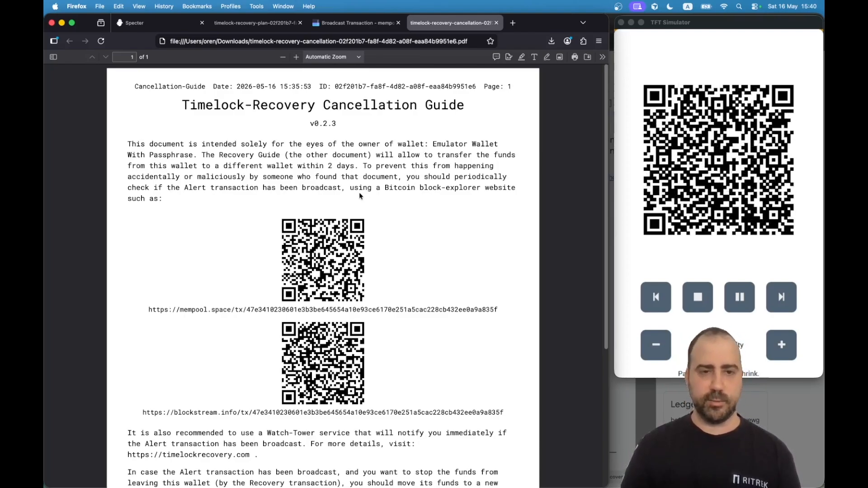
Return to the Specter Timelock Recovery plans page, then bring Finder's Downloads window forward.
click(160, 23)
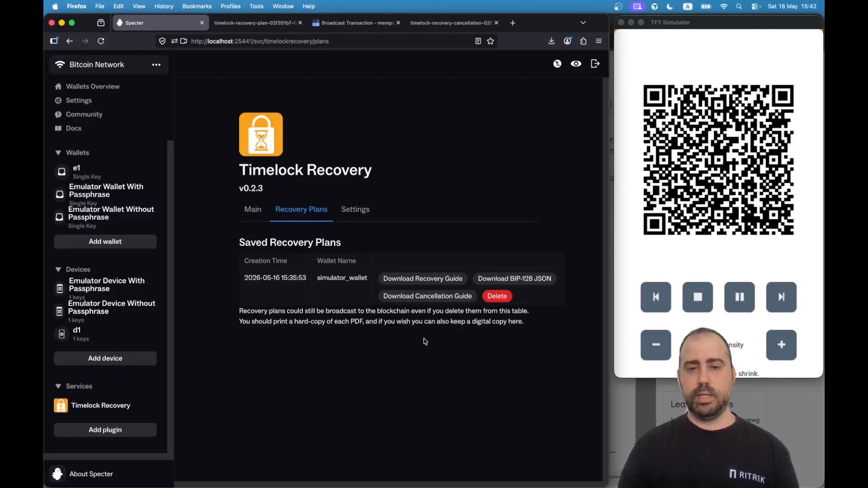
key(super+Tab)
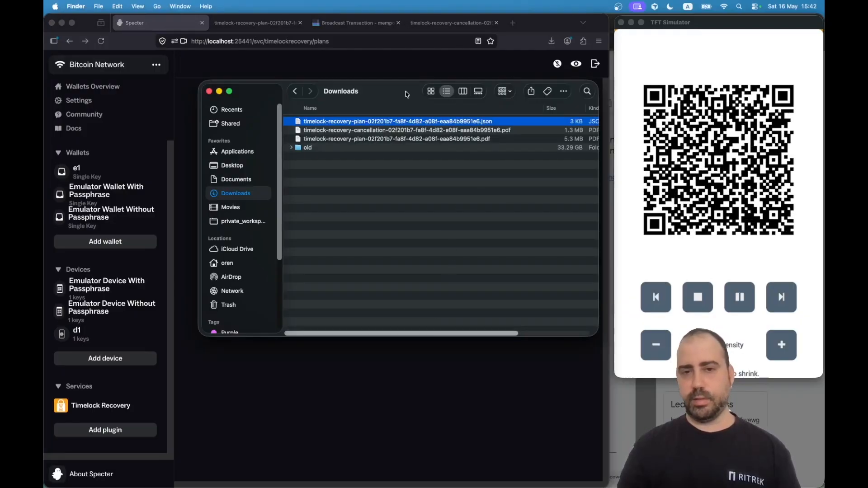
In Downloads, go past the recovery and cancellation PDFs and select the timelock-recovery-plan .json file.
drag(402, 89, 395, 219)
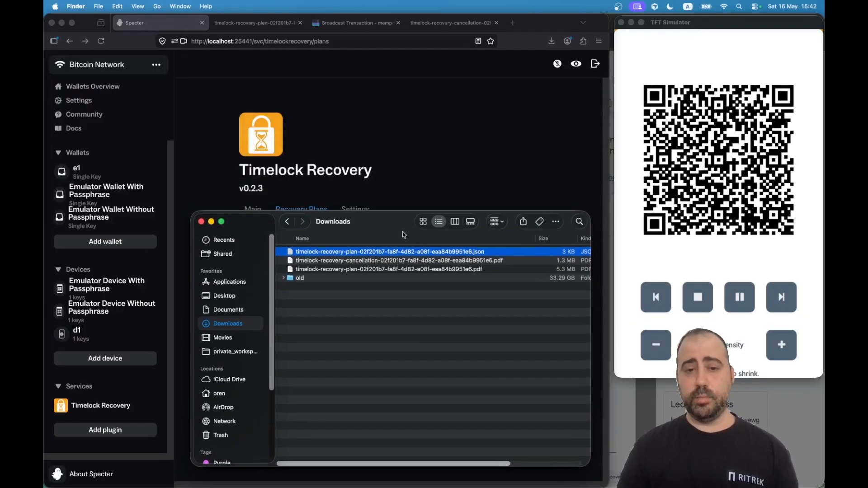
click(449, 270)
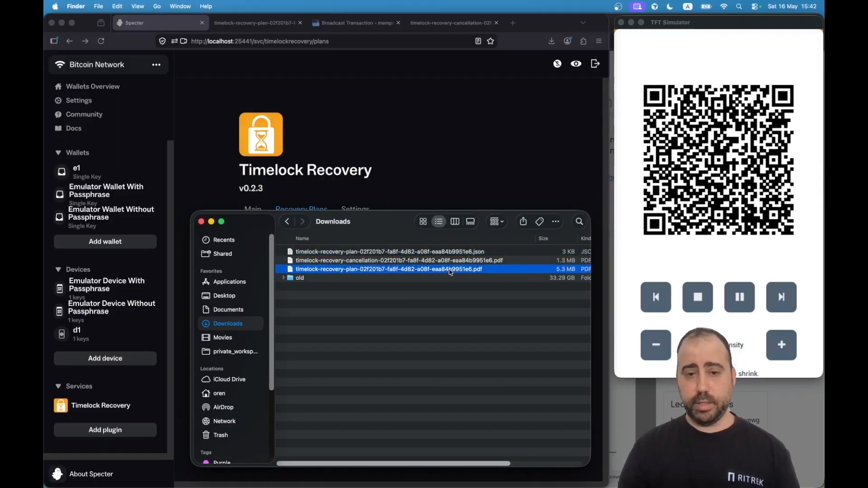
click(365, 260)
click(470, 254)
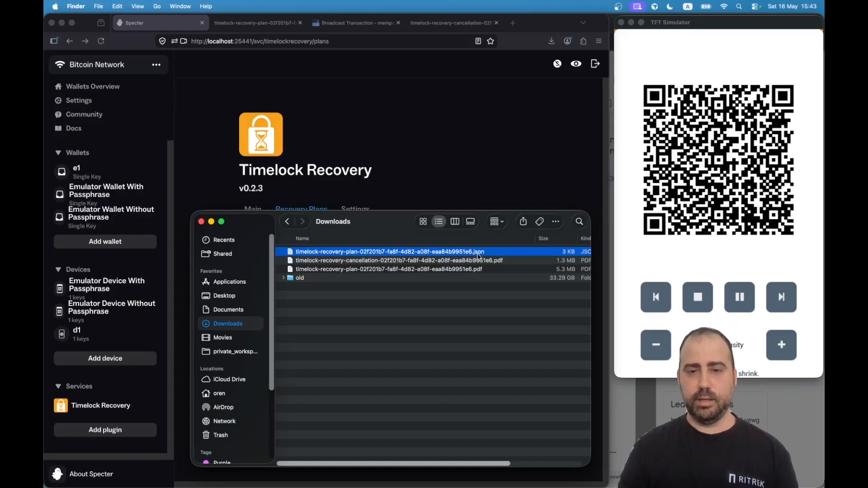
key(super+Tab)
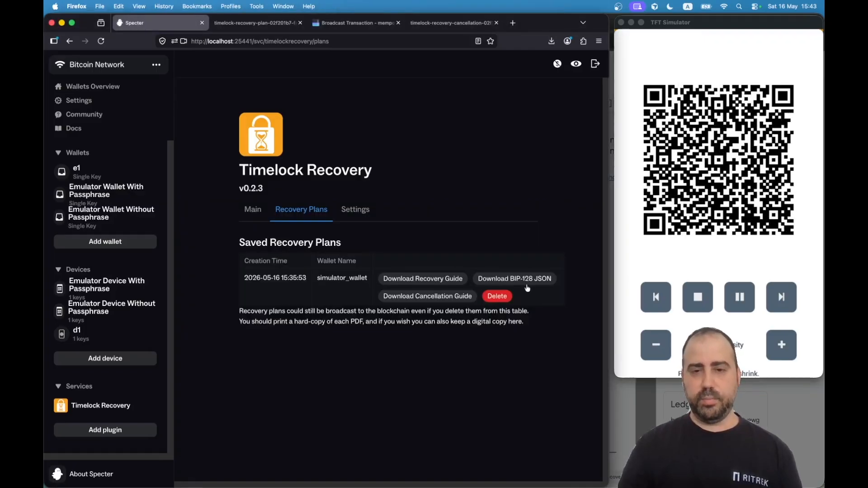
key(super+Tab)
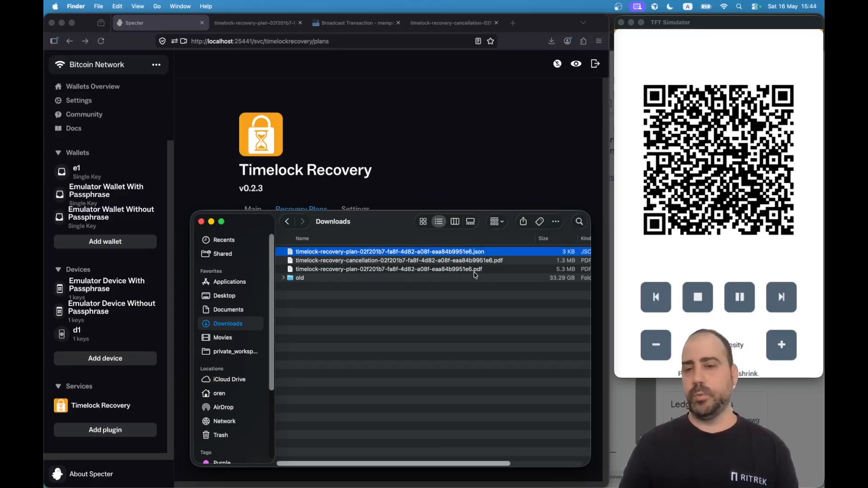
Leave the mempool.space broadcast form and load ritrek.com/send in a new Firefox tab.
click(354, 23)
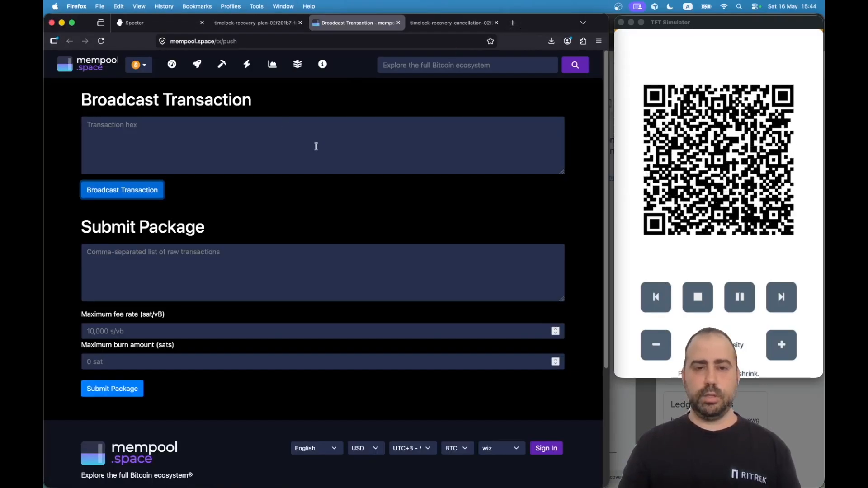
click(280, 134)
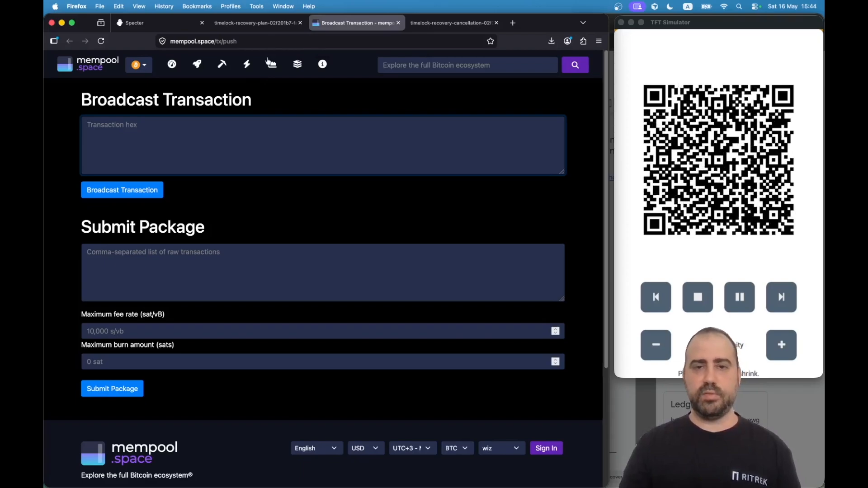
click(513, 22)
text(ritrek.com)
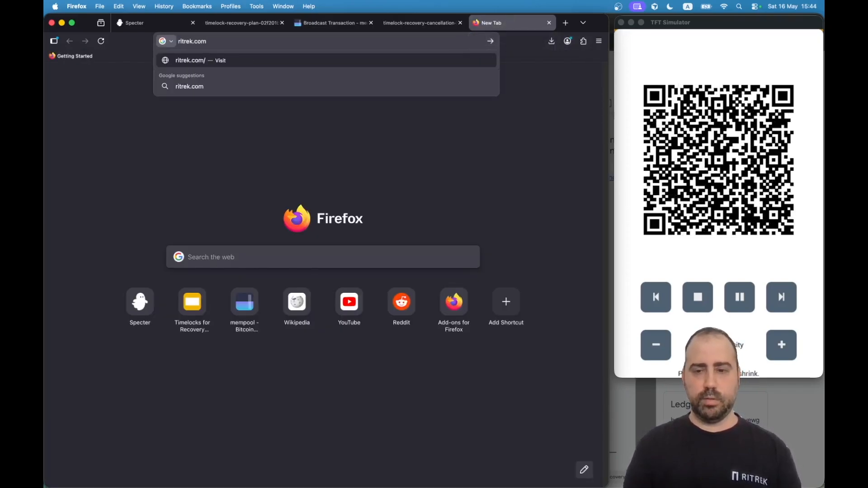
text(/send)
key(Return)
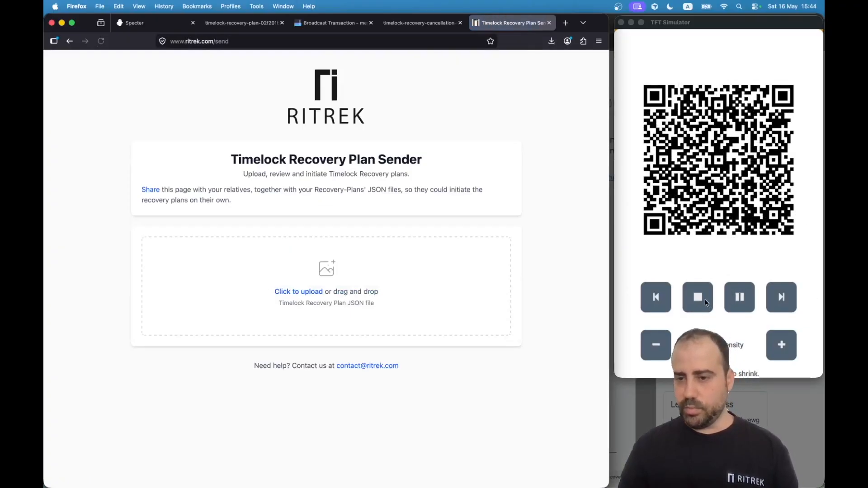
Return the TFT Simulator signing device from the signed-transaction QR to its main menu.
click(706, 302)
click(705, 301)
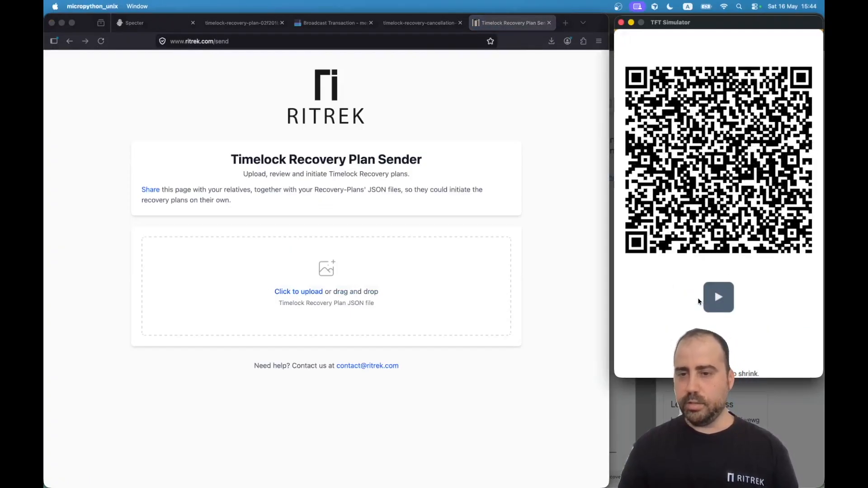
click(764, 306)
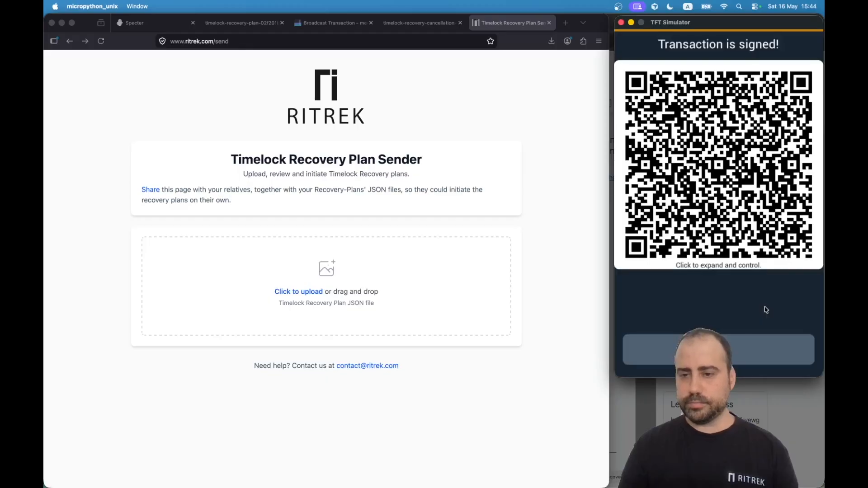
click(747, 352)
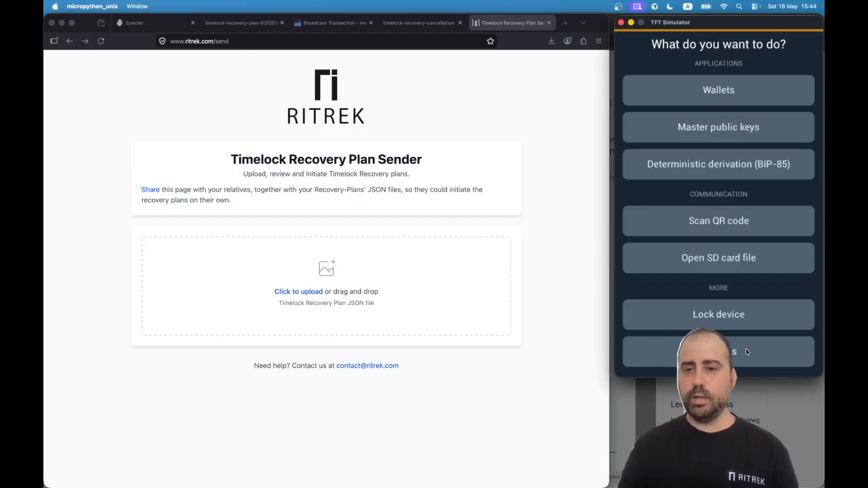
Drag the recovery plan .json from Finder's Downloads onto Ritrek's upload drop zone.
click(357, 219)
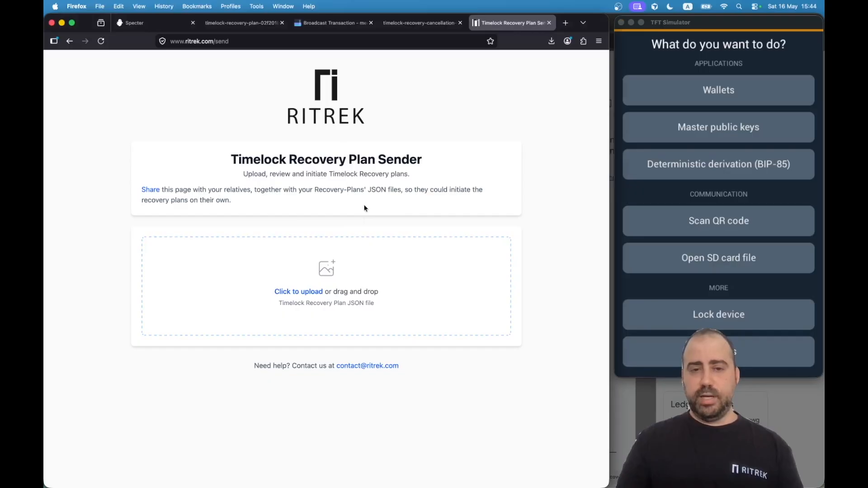
key(super+Tab)
key(super+Tab)
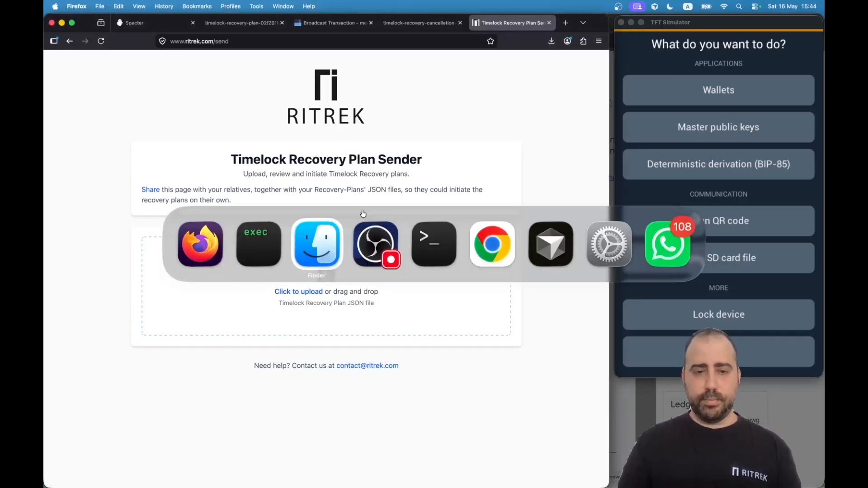
drag(379, 227, 603, 162)
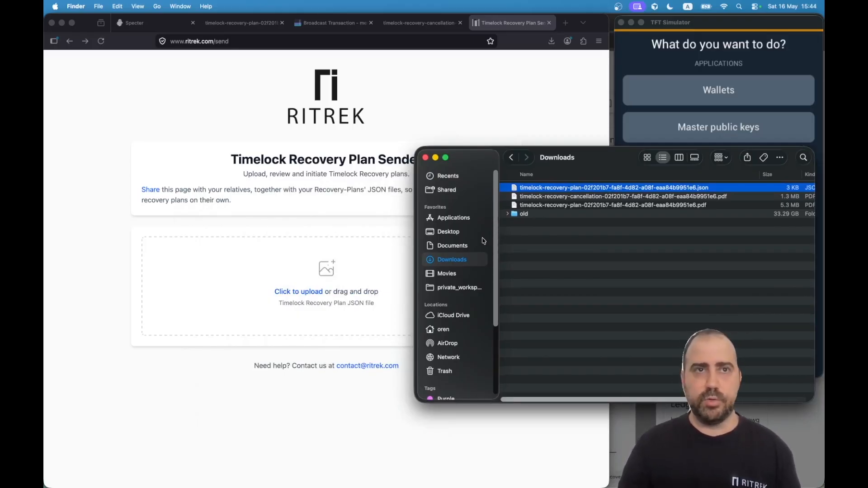
drag(614, 157, 673, 123)
drag(736, 156, 345, 272)
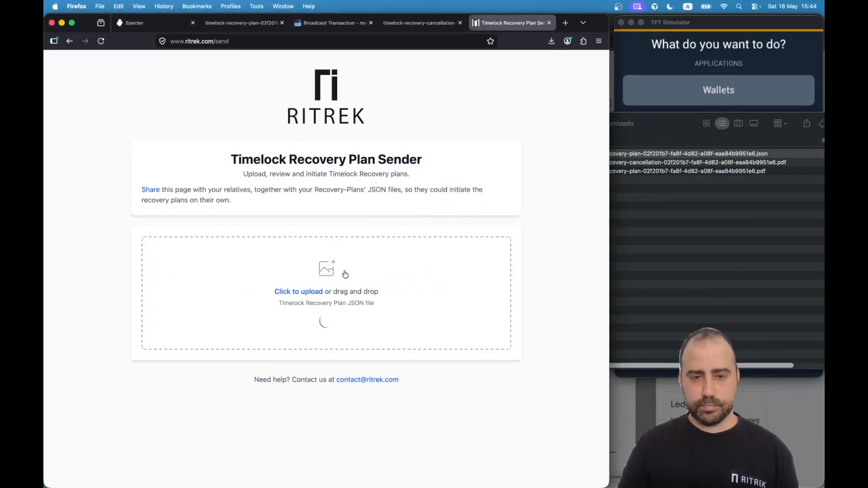
Review the loaded plan's Destinations, Plan Details, Transactions Details and Ready status.
scroll(538, 280, down, 2)
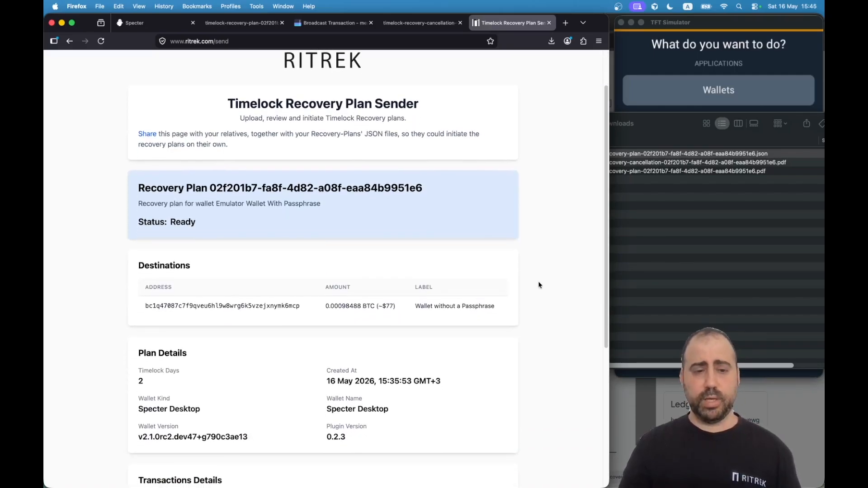
scroll(539, 284, down, 2)
scroll(537, 286, down, 5)
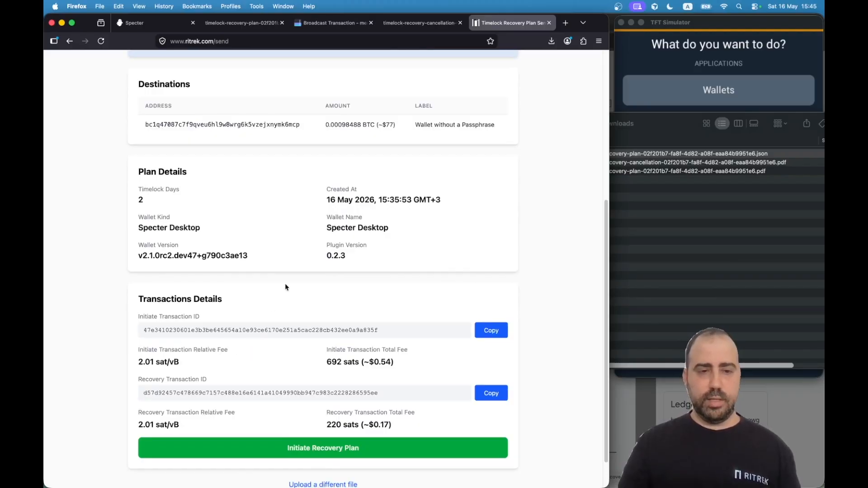
scroll(372, 290, up, 3)
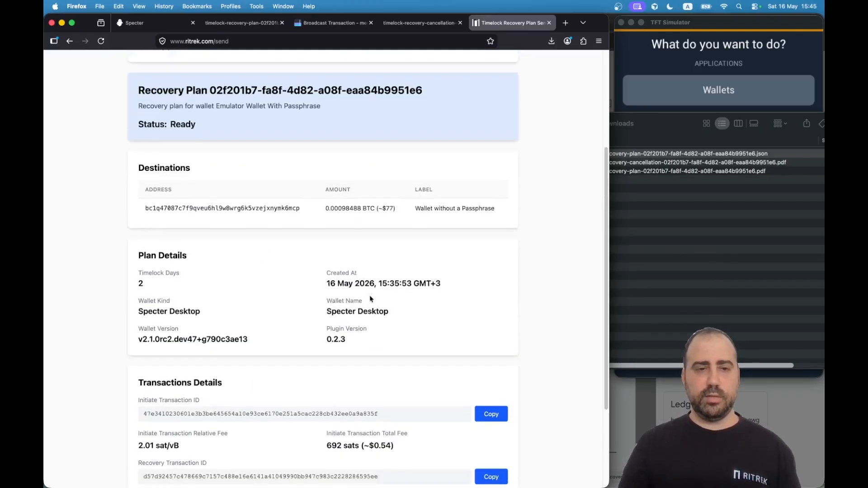
scroll(370, 298, up, 6)
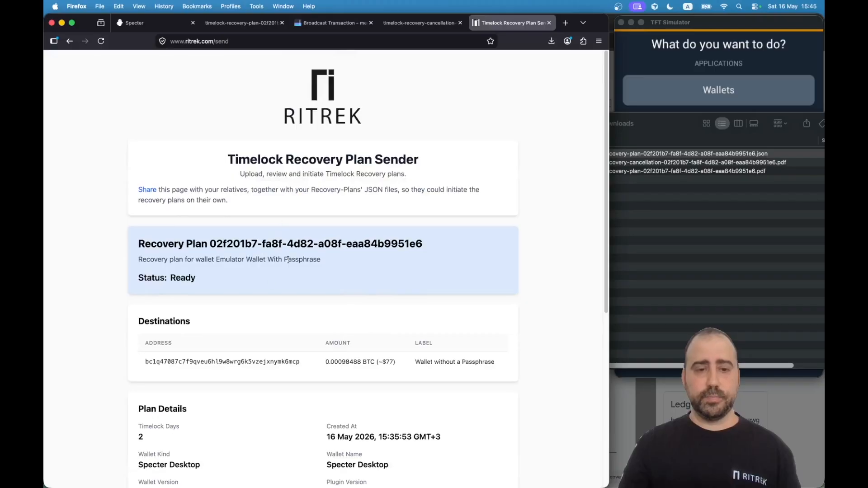
drag(148, 258, 369, 259)
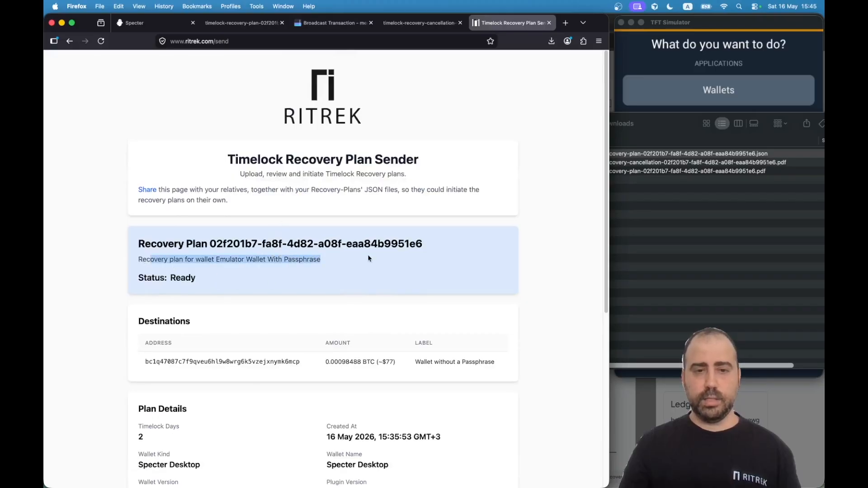
click(362, 266)
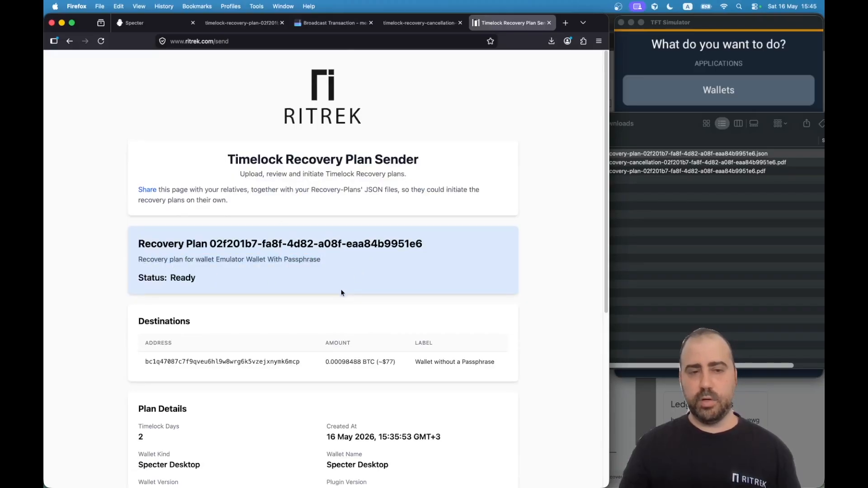
scroll(323, 303, down, 5)
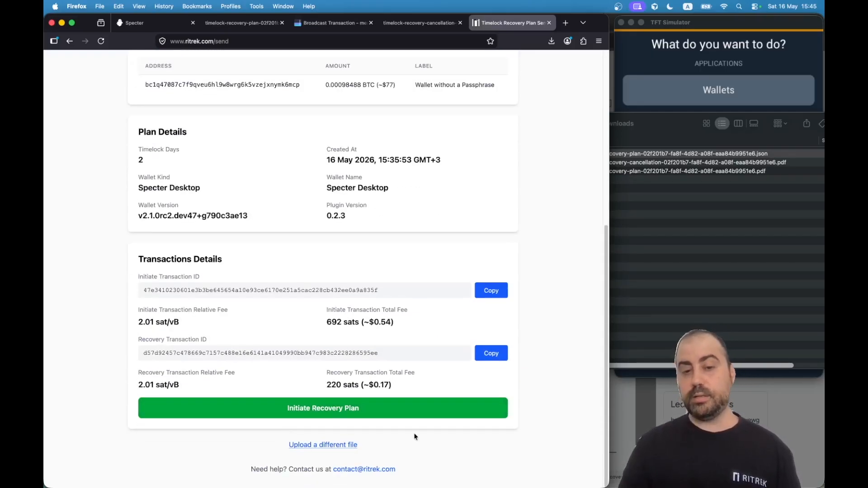
click(679, 272)
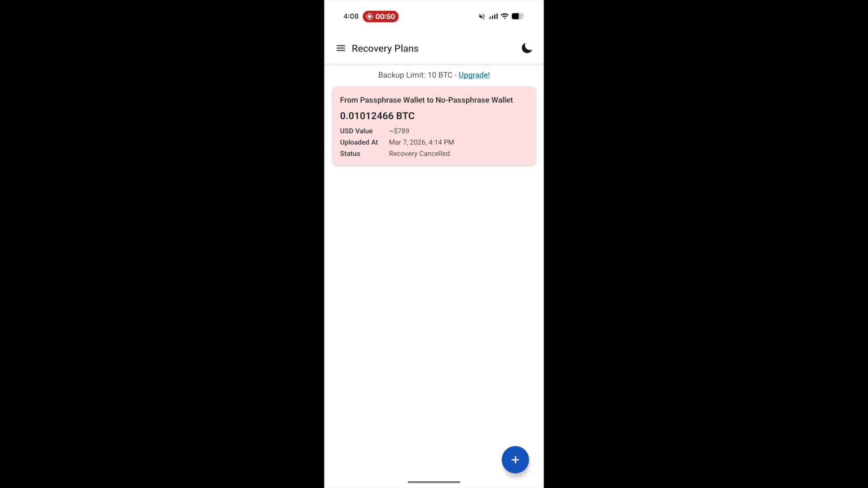
Add the recovery plan JSON from Drive's Starred > Timelock Recovery Plans folder and confirm.
click(515, 460)
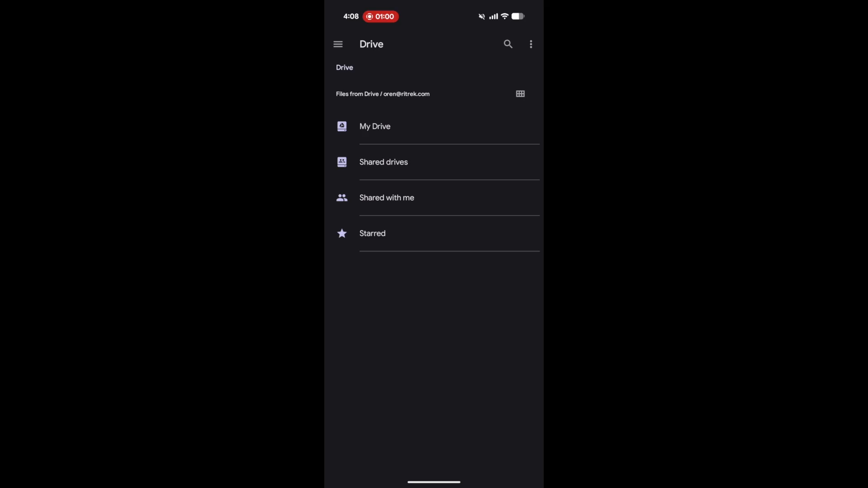
click(372, 233)
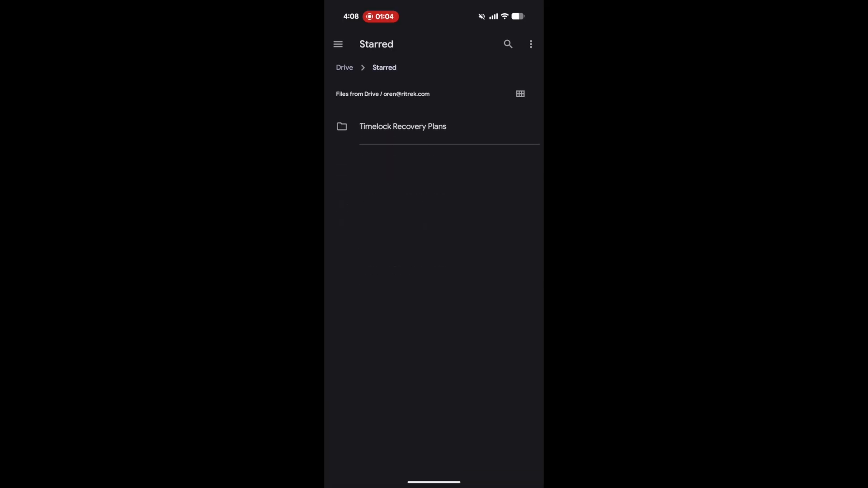
click(402, 126)
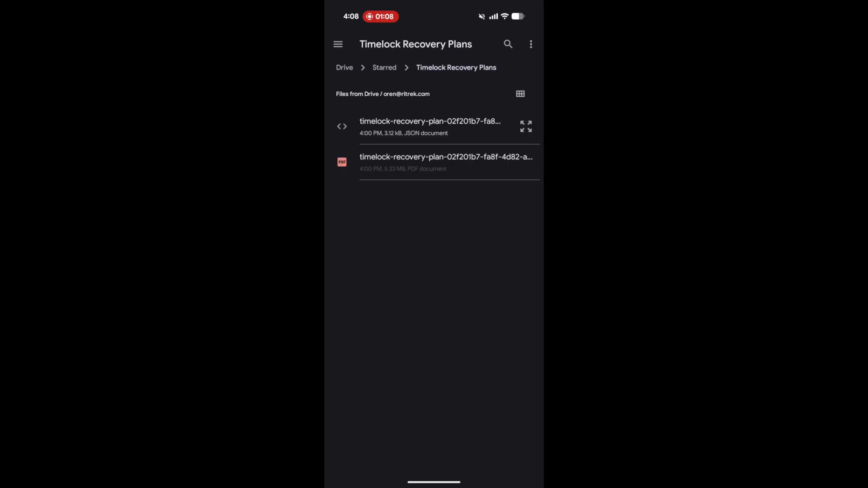
click(452, 126)
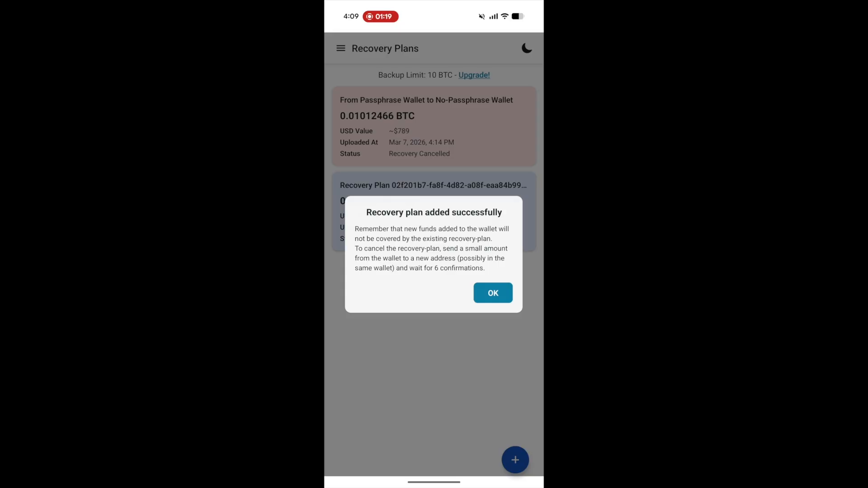
click(492, 293)
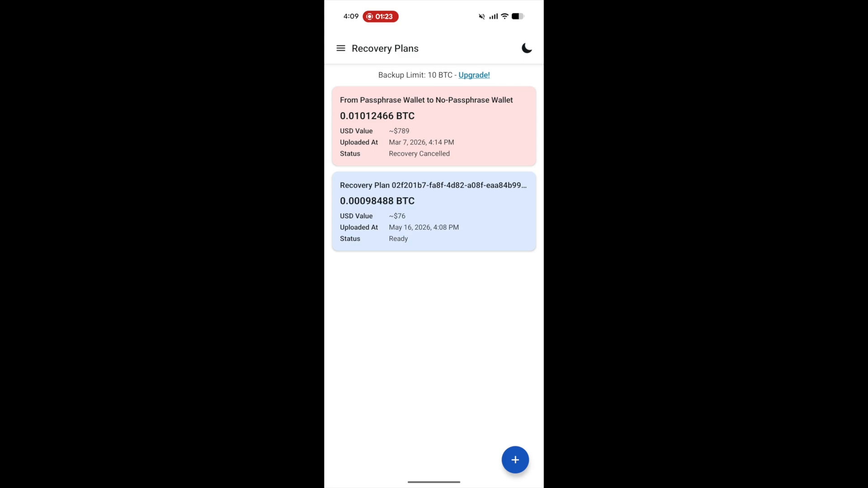
Open the new plan's details, showing it as Ready, and try to initiate it.
click(357, 201)
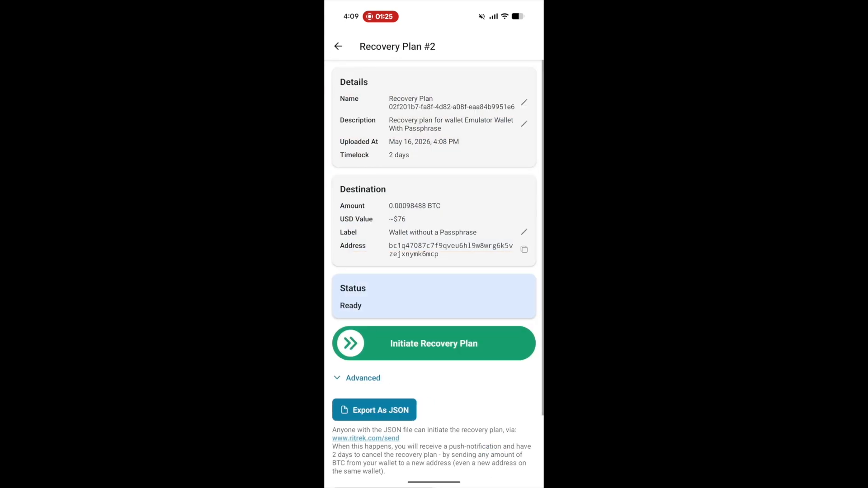
drag(388, 335, 435, 355)
drag(352, 342, 350, 362)
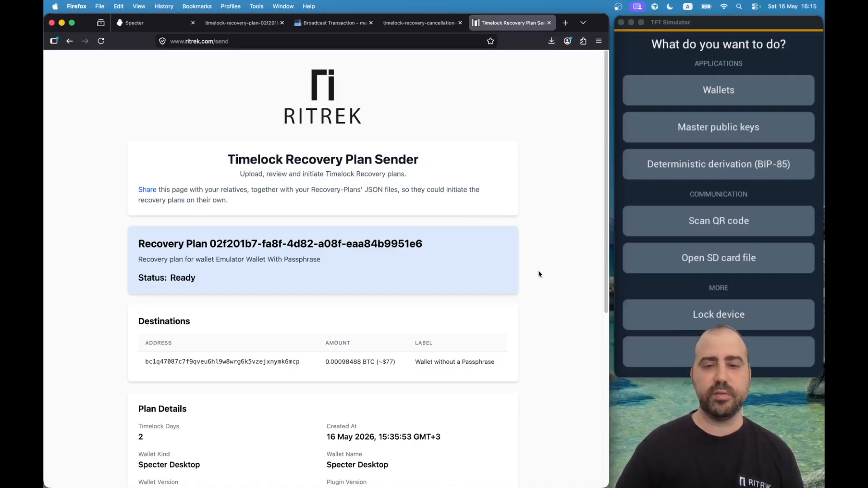
Initiate recovery plan 02f201b7-fa8f-4d82-a08f-eaa84b9951e6 and confirm its status reads Initiated (Step 1/5).
scroll(548, 254, down, 3)
scroll(547, 254, down, 5)
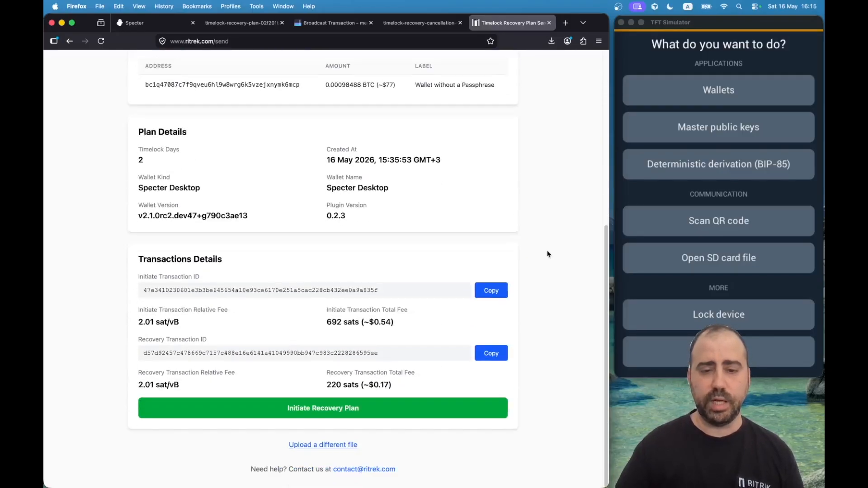
click(318, 409)
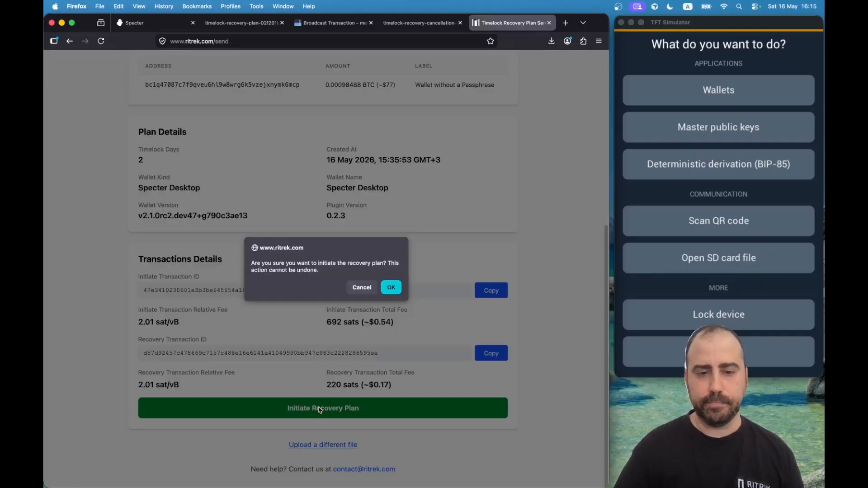
click(390, 288)
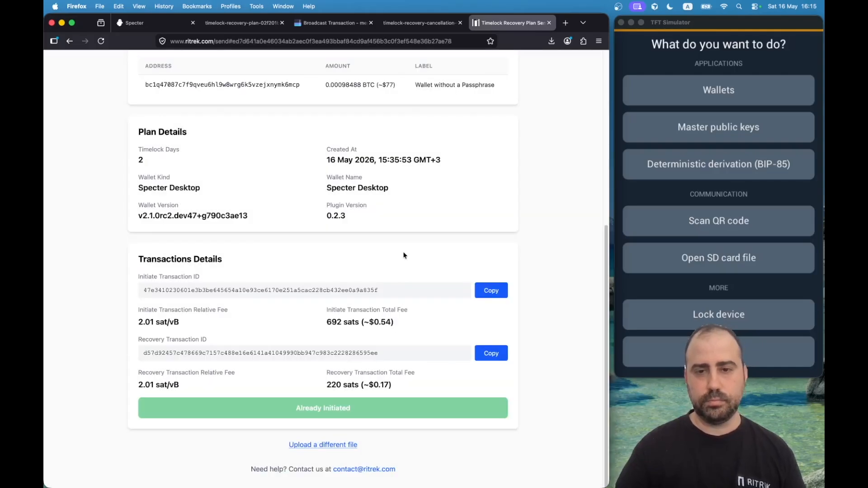
scroll(419, 246, up, 5)
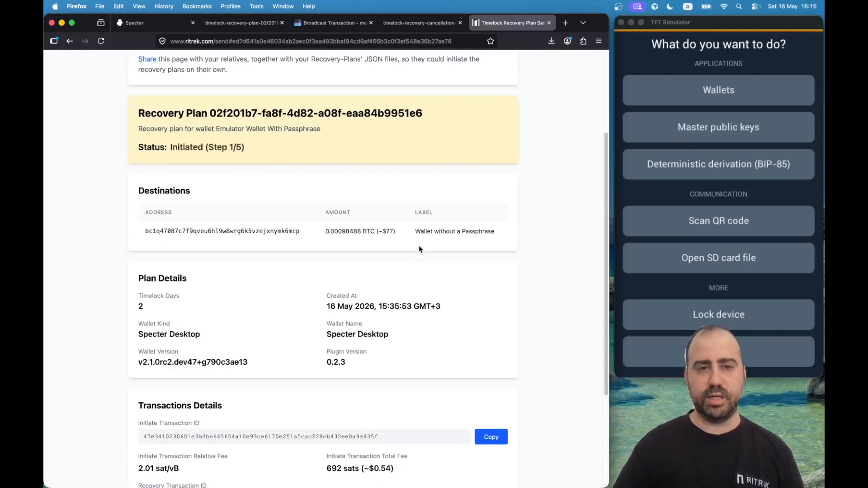
scroll(418, 246, up, 4)
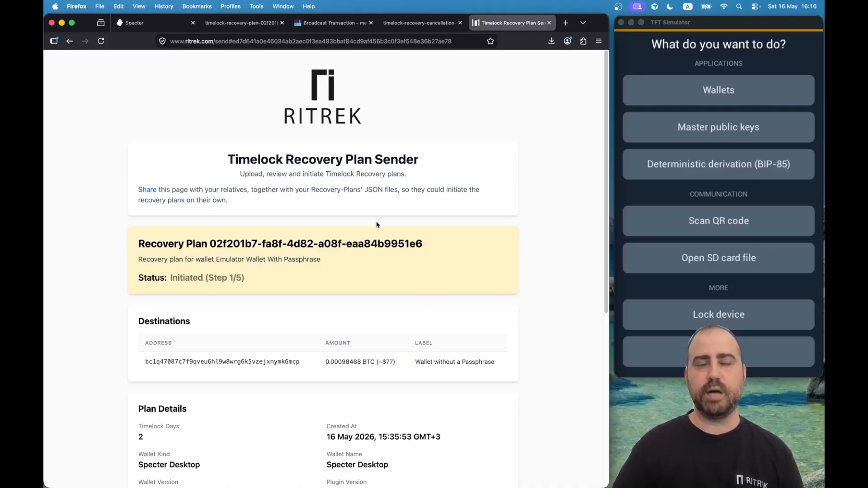
scroll(530, 293, down, 1)
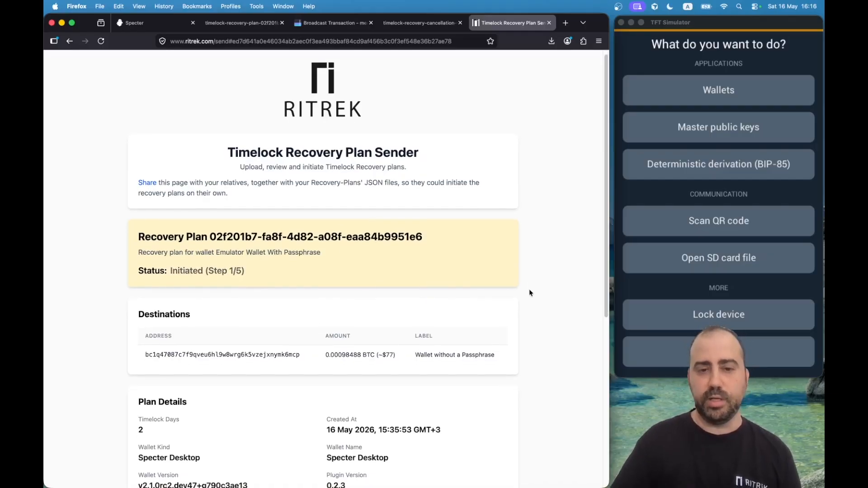
scroll(529, 292, down, 6)
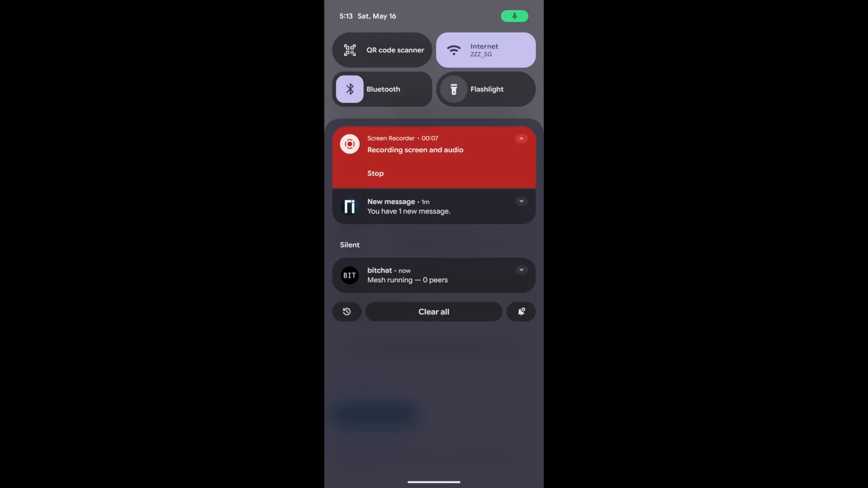
Open the Ritrek notification and read the latest message about the externally broadcast initiate transaction.
click(389, 202)
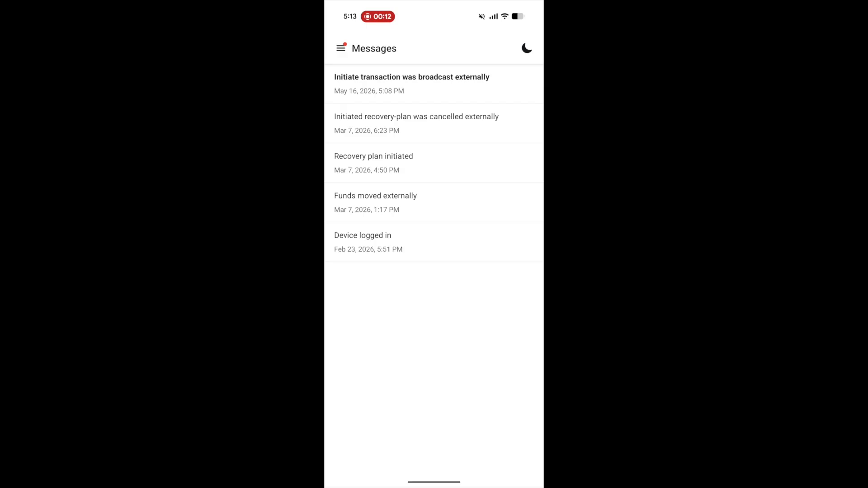
click(411, 84)
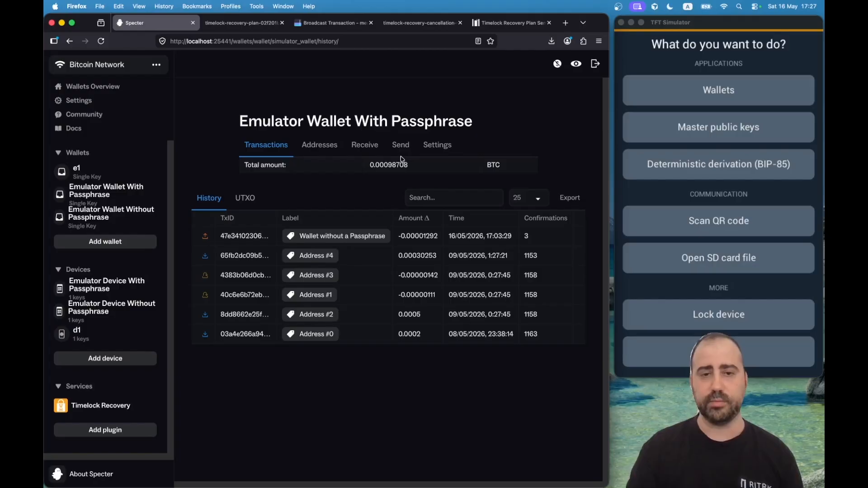
Show the Addresses list of the Emulator Wallet With Passphrase.
click(329, 147)
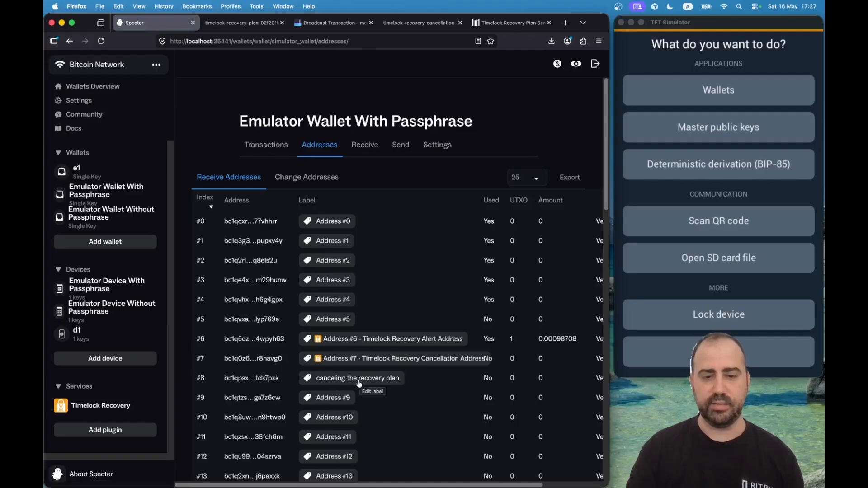
Open receive address #8's details and copy the address to the clipboard.
click(260, 379)
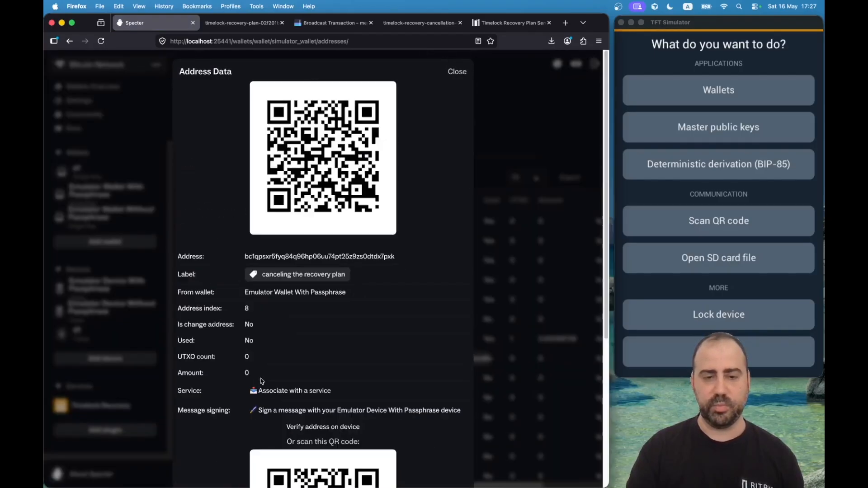
click(300, 256)
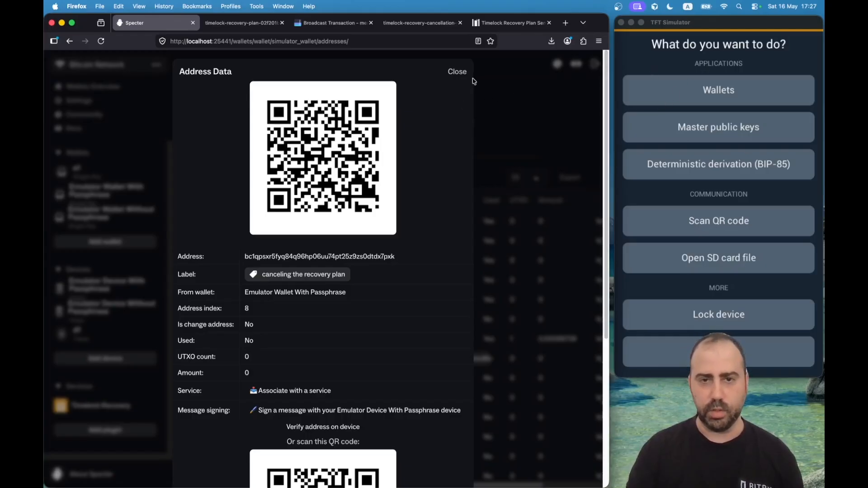
click(457, 72)
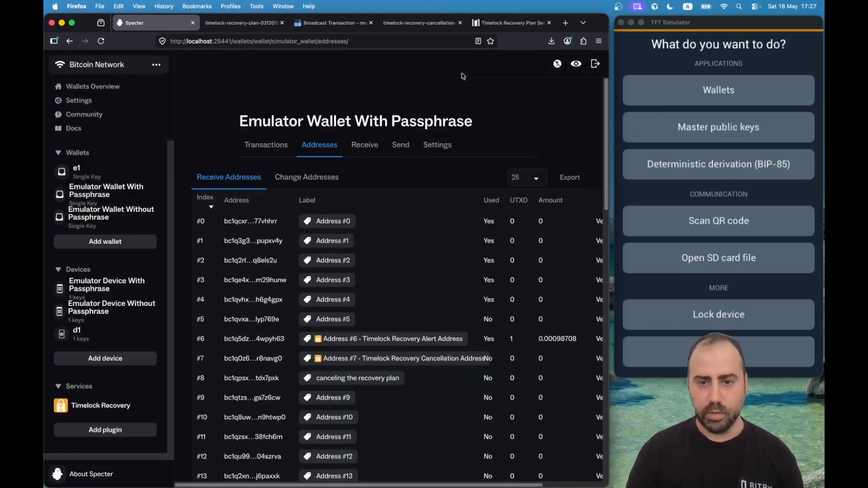
Verify address #8 matches the TFT Simulator's receiving address #8, then copy it again.
click(247, 379)
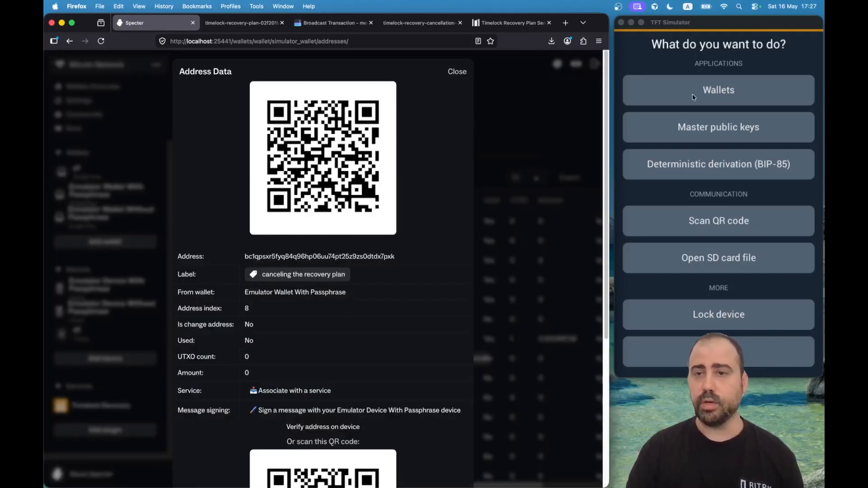
click(708, 90)
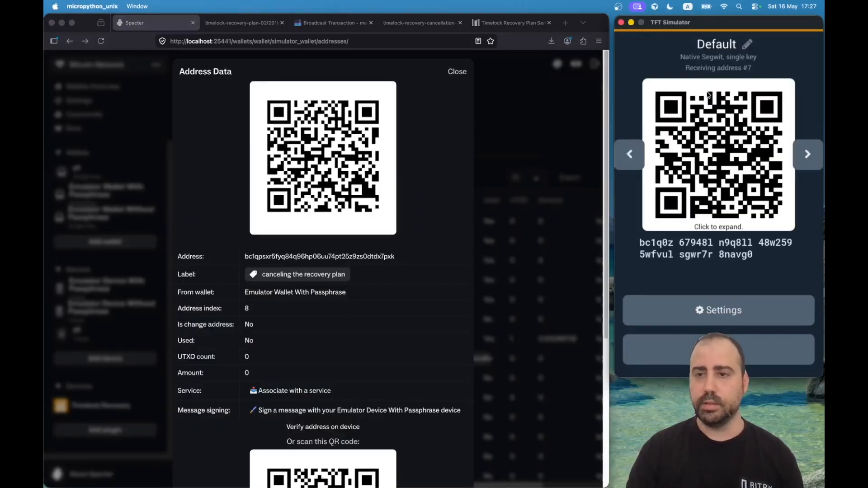
click(802, 155)
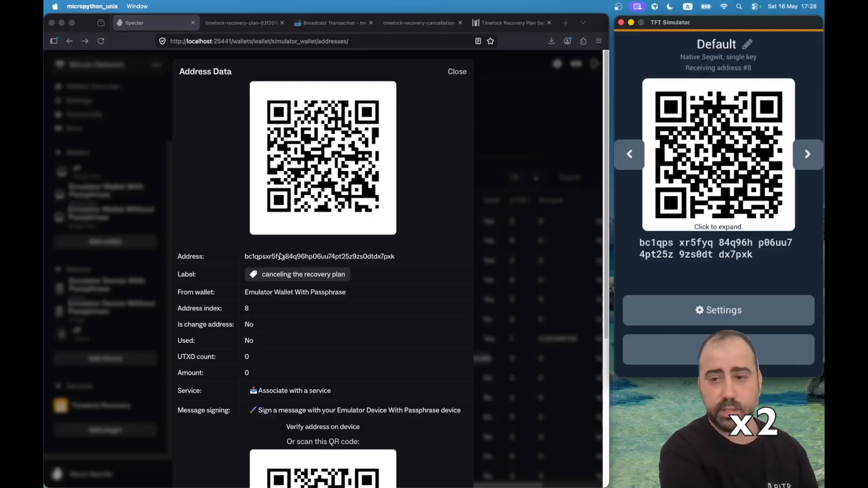
click(325, 257)
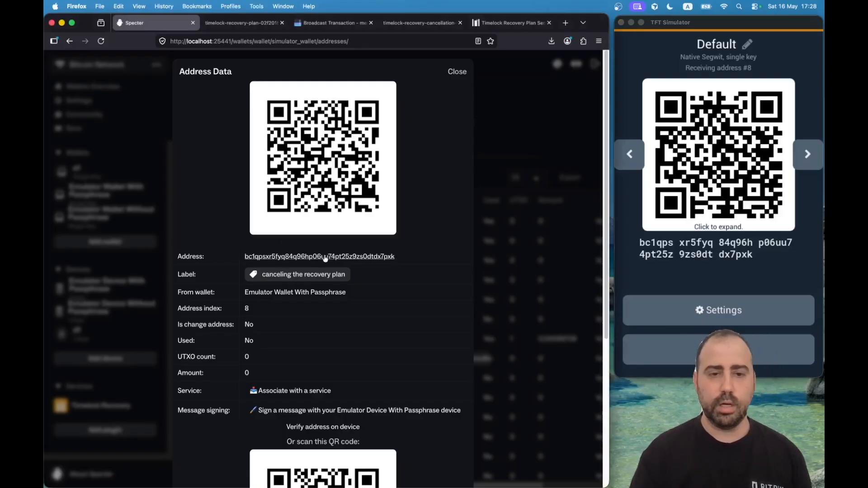
click(325, 257)
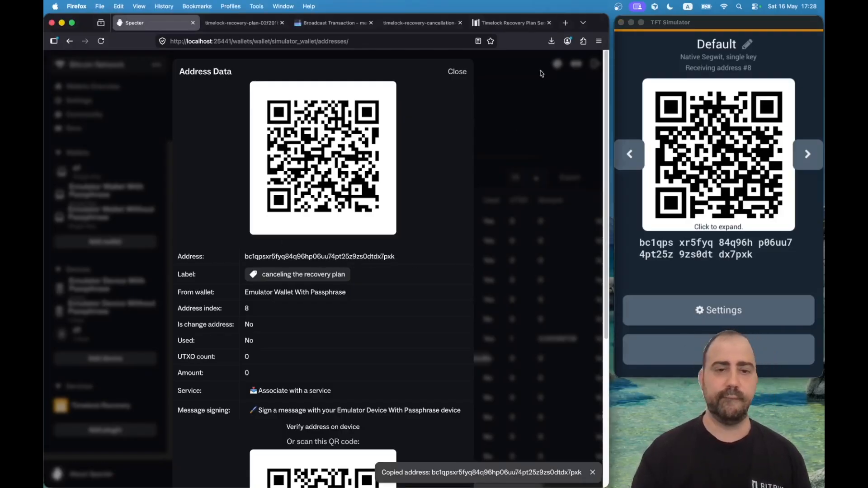
click(457, 72)
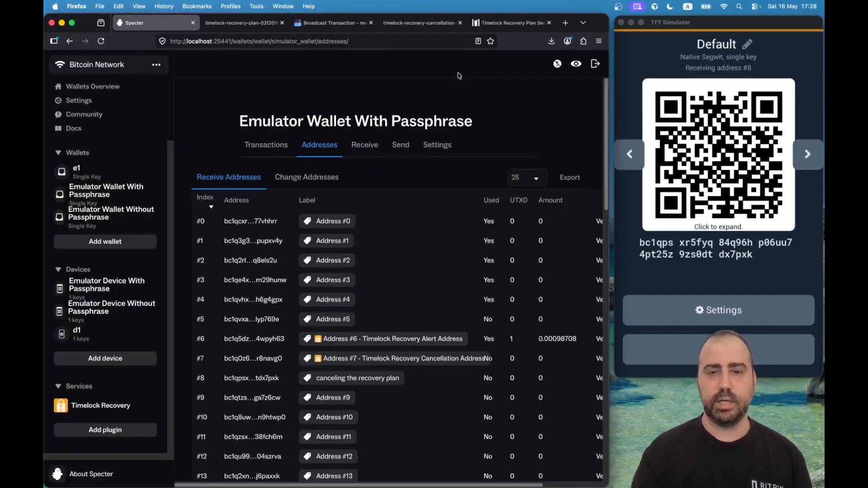
Start a new send to the copied own address, labelled 'canceling the recovery plan'.
click(720, 350)
click(719, 351)
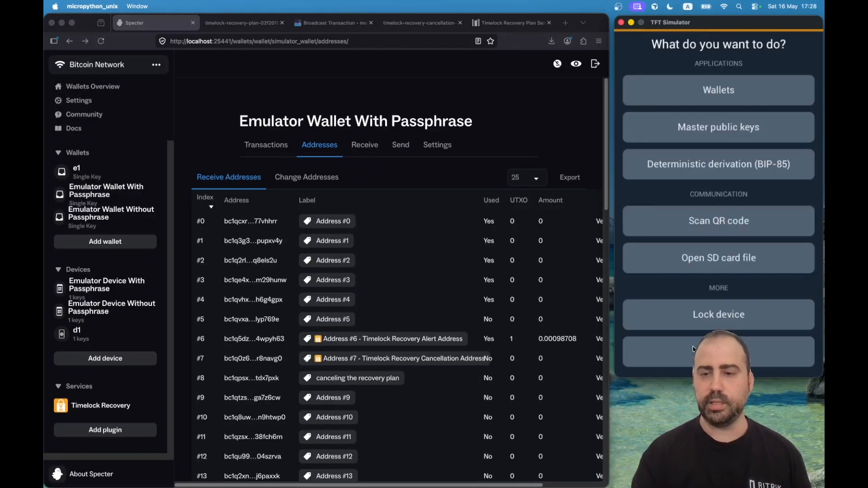
click(393, 152)
click(327, 266)
key(super+v)
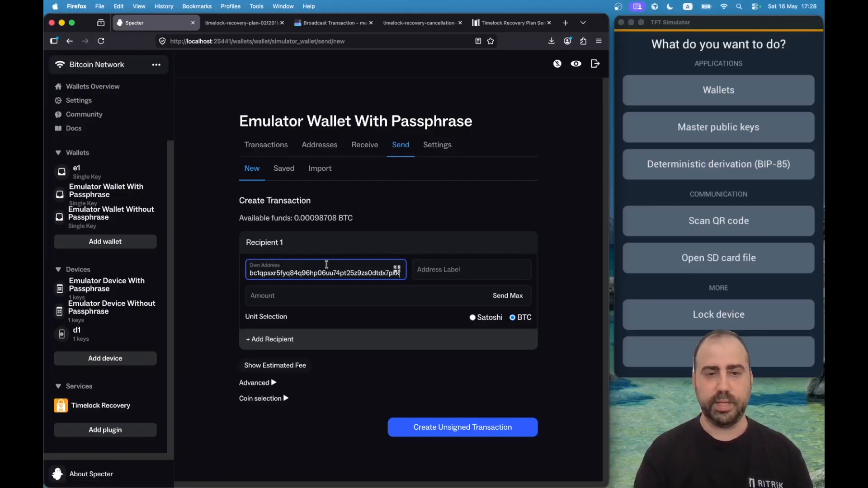
click(449, 270)
text(canceling the recovery)
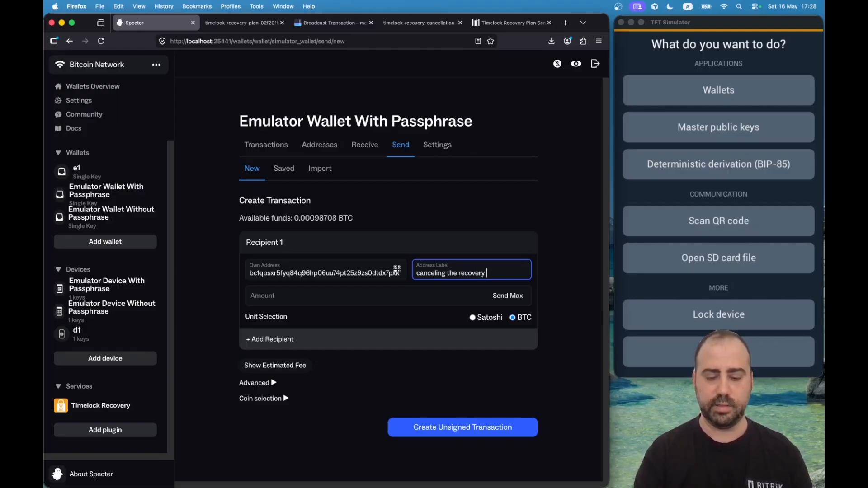
text( plan)
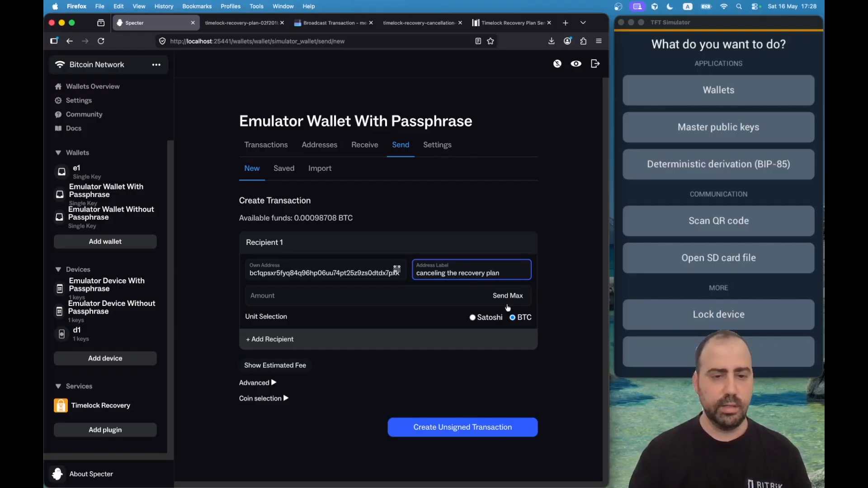
Enter 0.00000600 BTC as the amount to send.
click(374, 297)
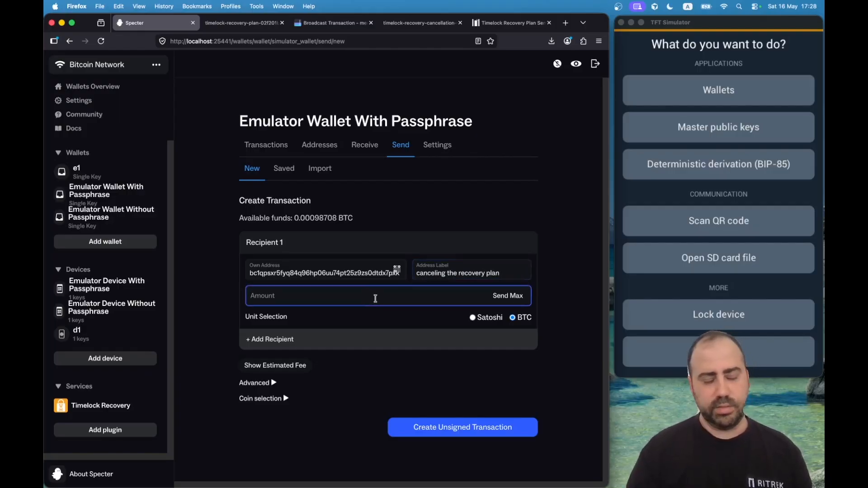
text(0.)
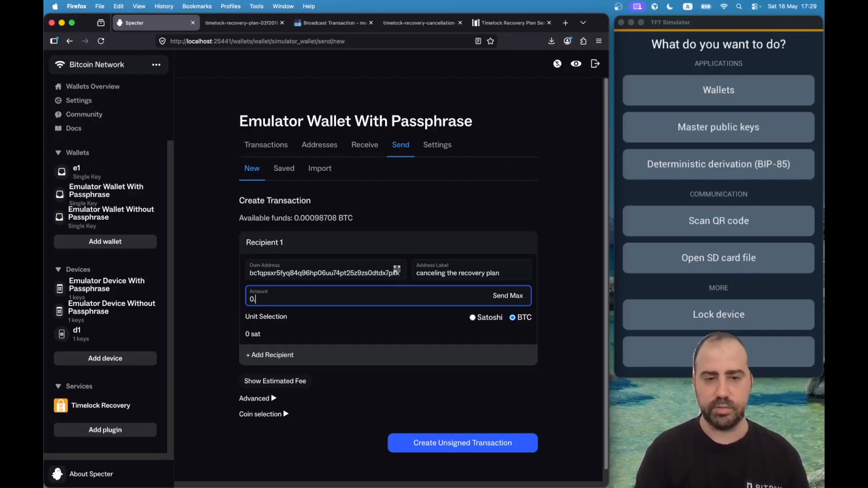
text(0)
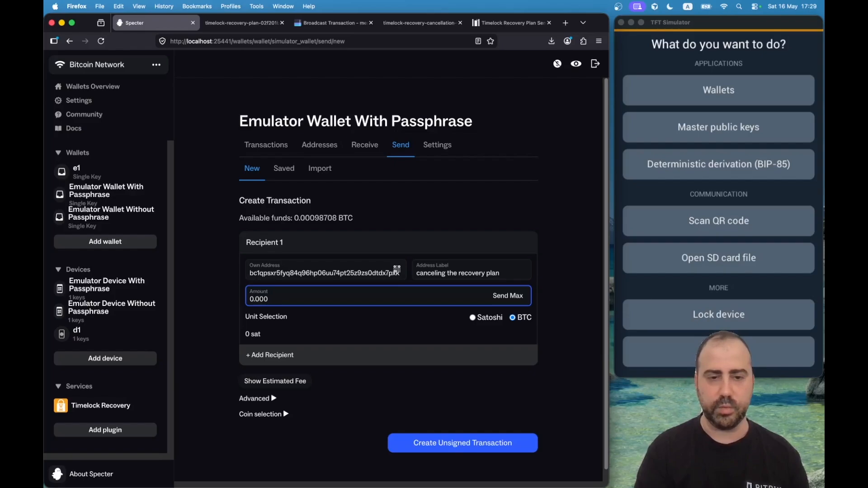
text(0600)
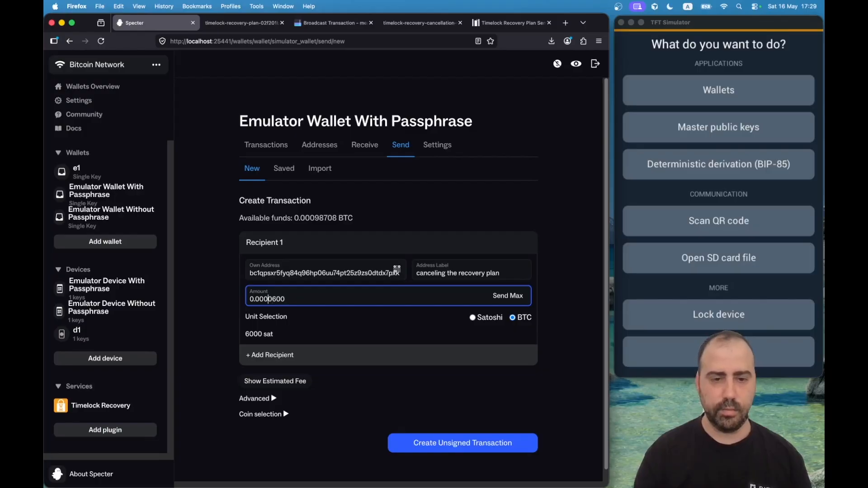
text(0)
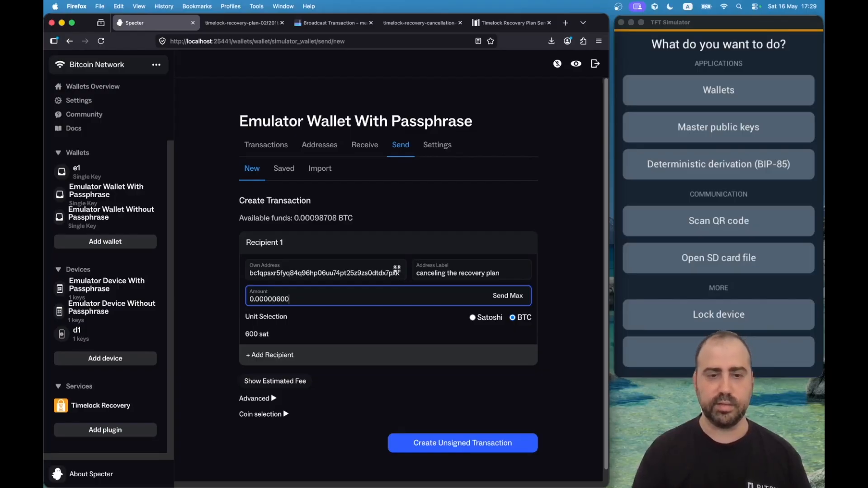
Create the unsigned transaction, sign with the emulator via animated QR codes, and scan it in the simulator.
click(447, 445)
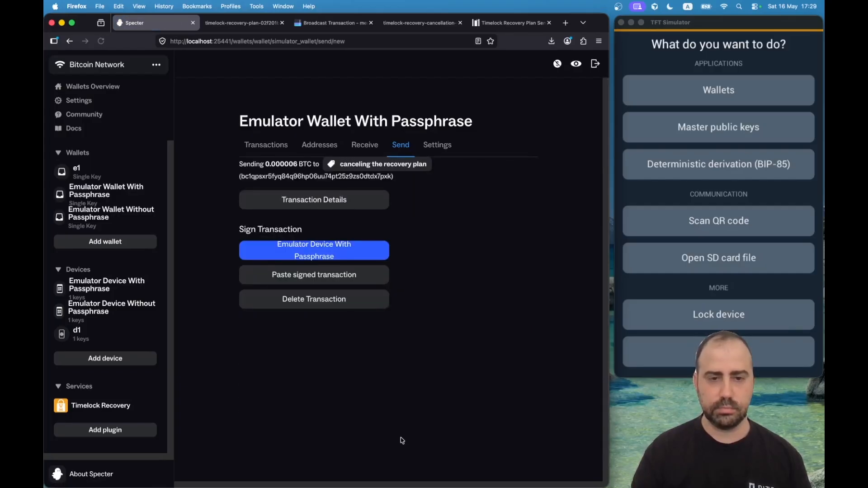
click(345, 253)
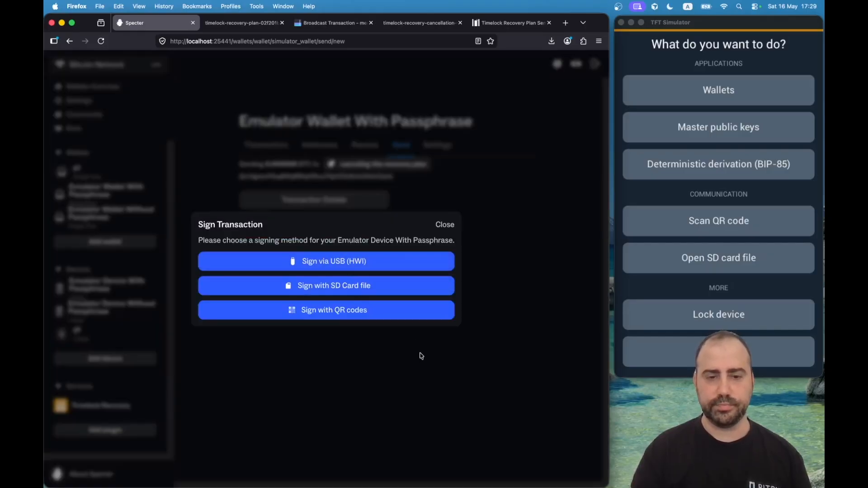
click(349, 314)
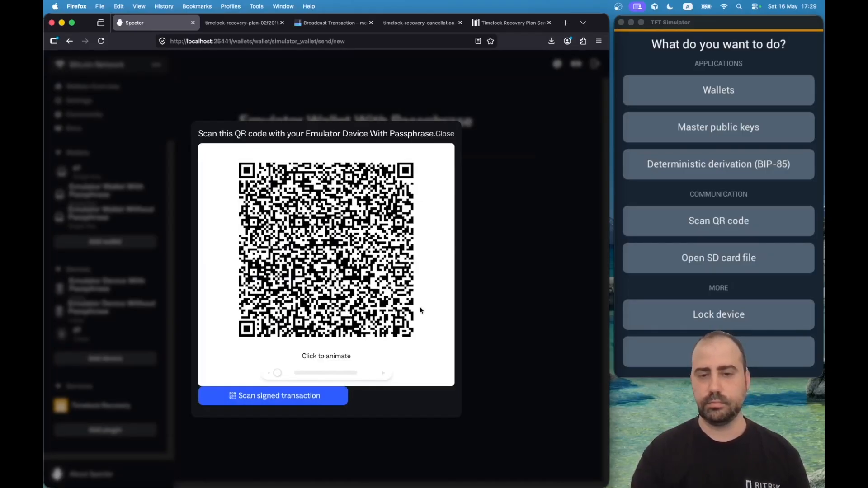
click(401, 310)
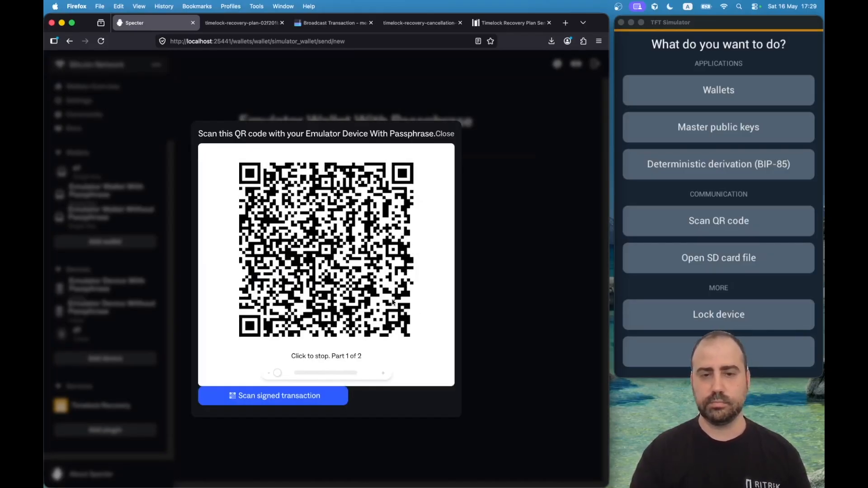
click(702, 220)
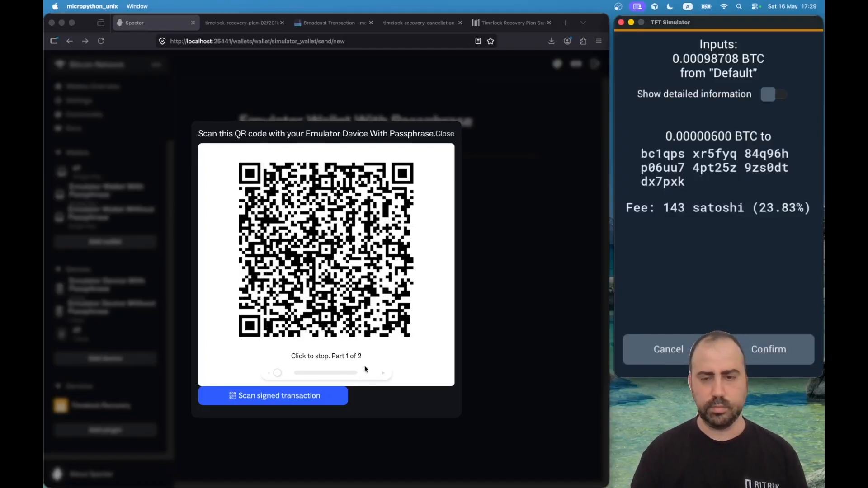
Stop the terminal scanning loop, review the transaction details, and confirm signing in the simulator.
key(ctrl+Right)
key(ctrl+c)
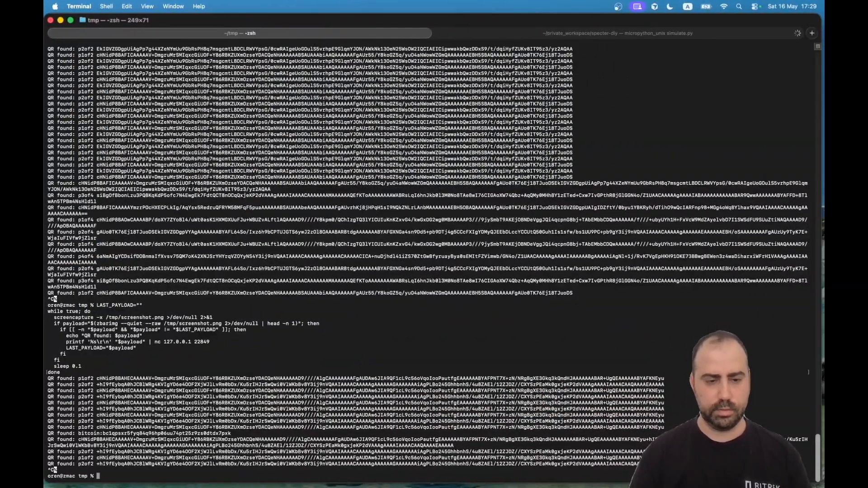
key(ctrl+Left)
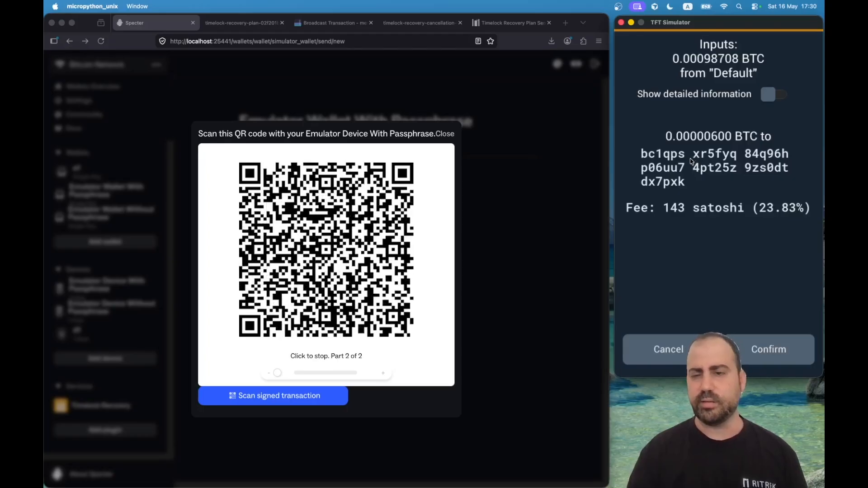
click(772, 94)
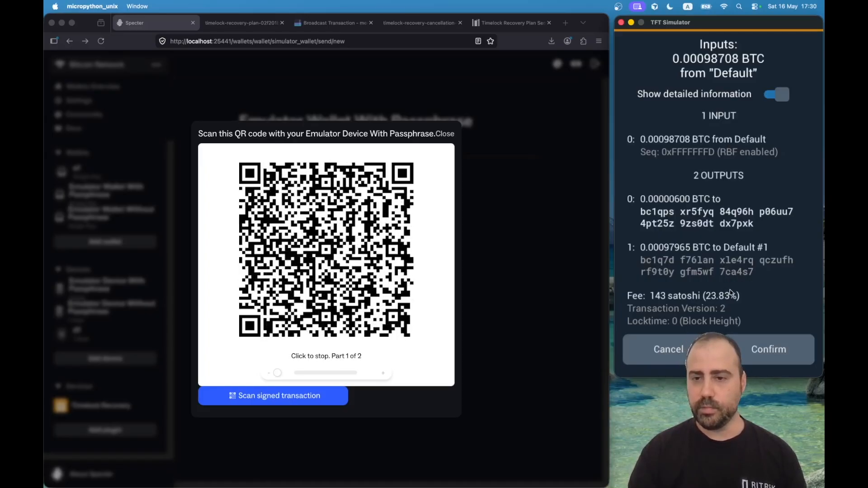
click(763, 351)
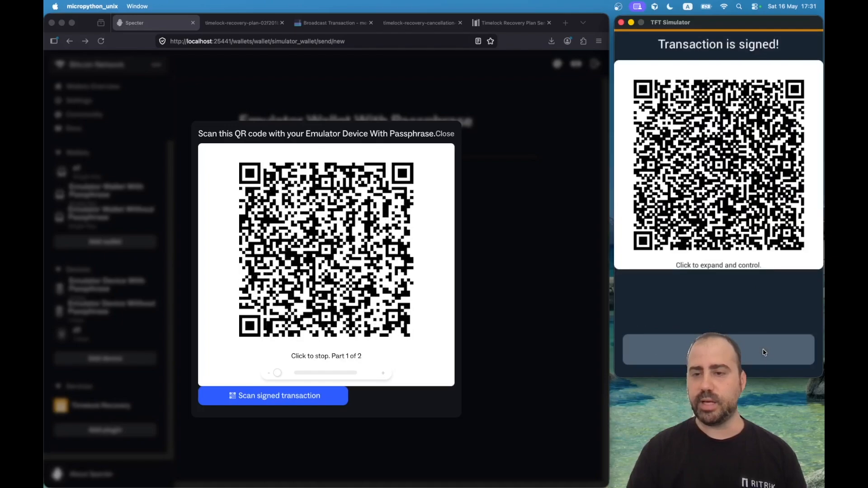
Scan the animated signed QR back into Specter with camera access and broadcast the 600-sat self-send.
click(731, 164)
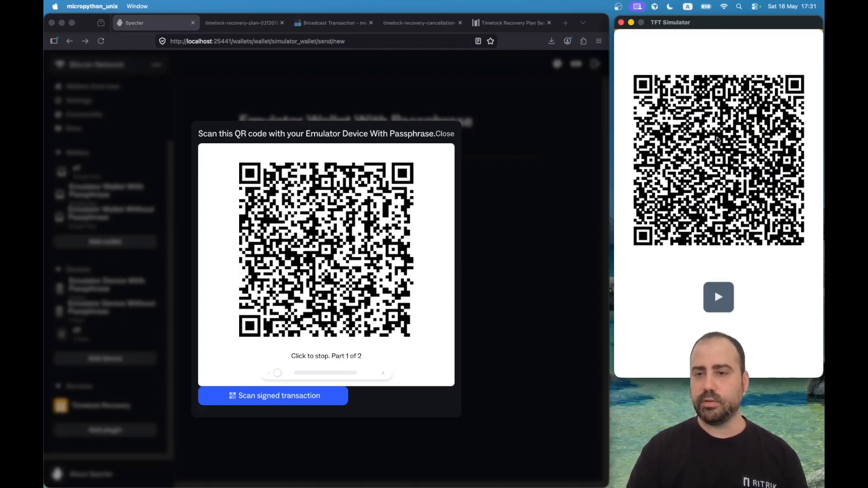
click(715, 292)
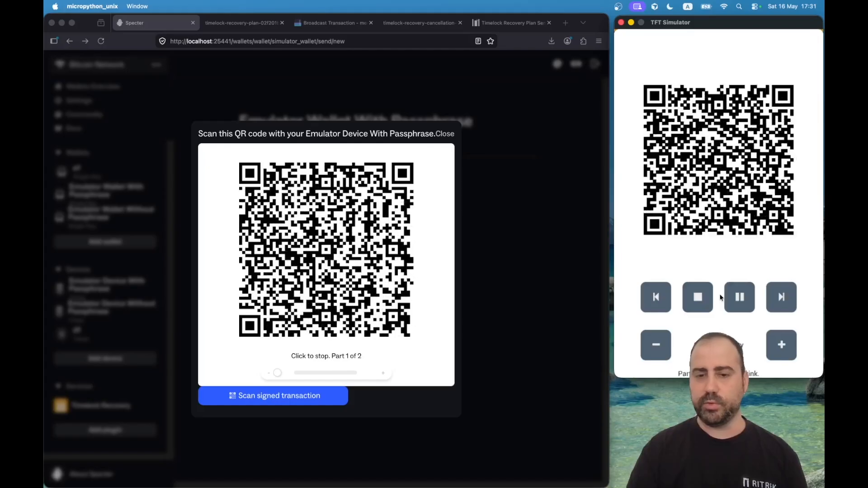
click(315, 400)
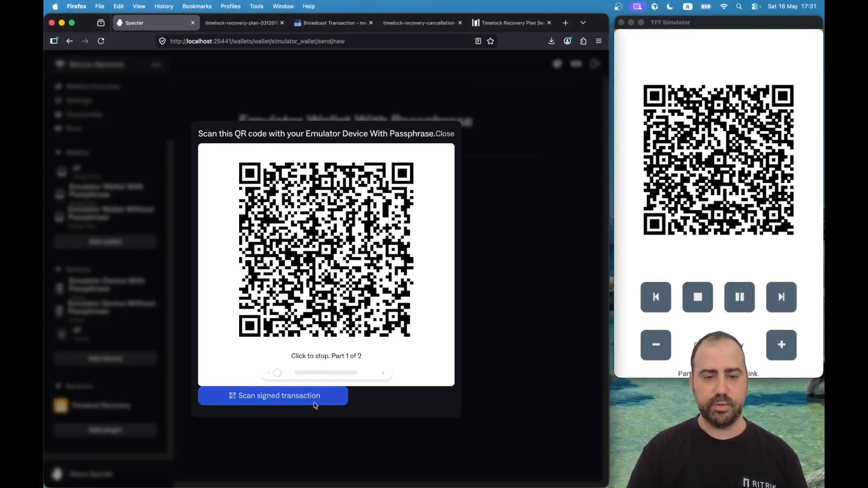
click(316, 403)
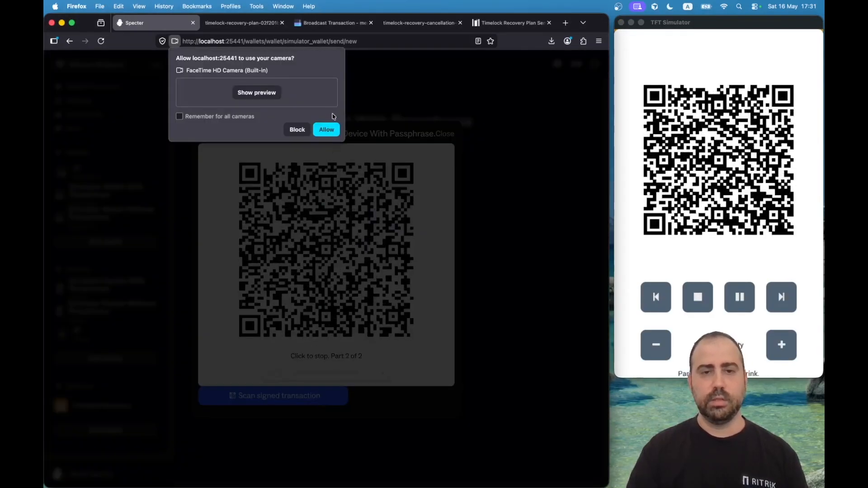
click(326, 131)
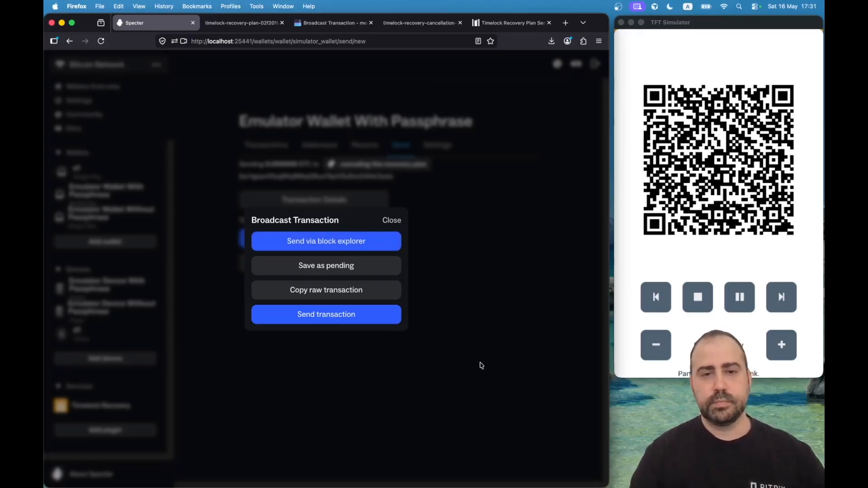
click(359, 320)
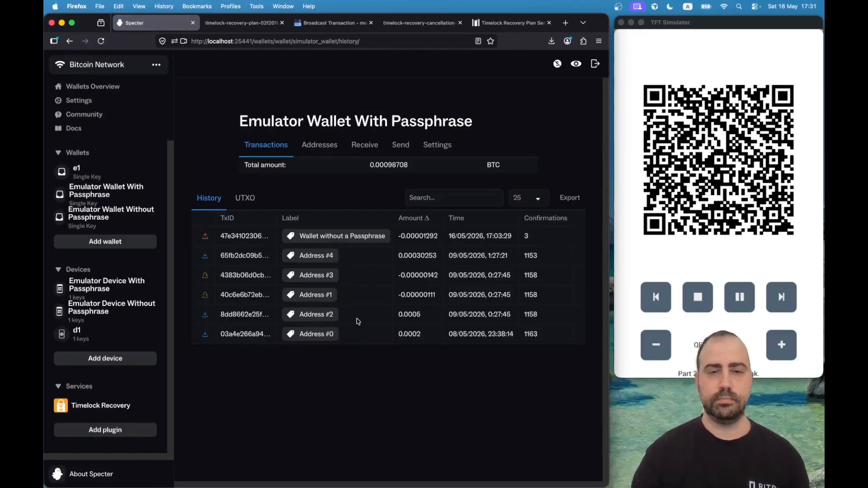
Refresh the wallet history, then check the Timelock Recovery Plan Sender for Recovery Cancelled.
key(super+r)
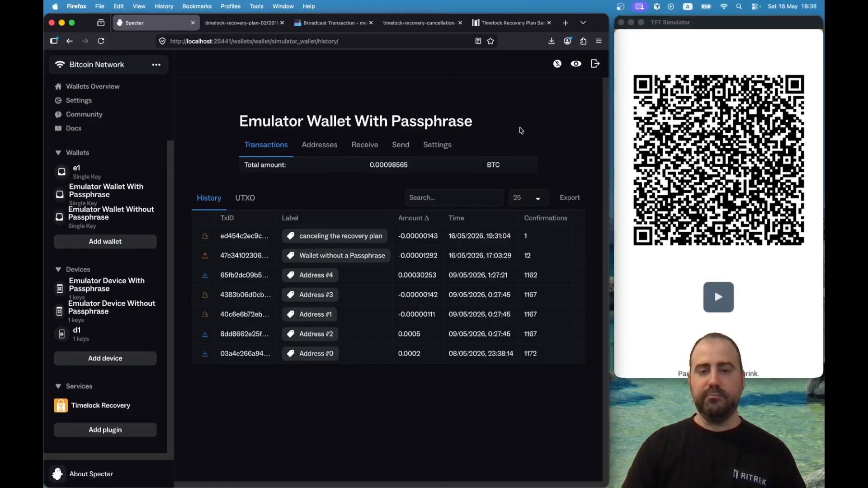
click(506, 23)
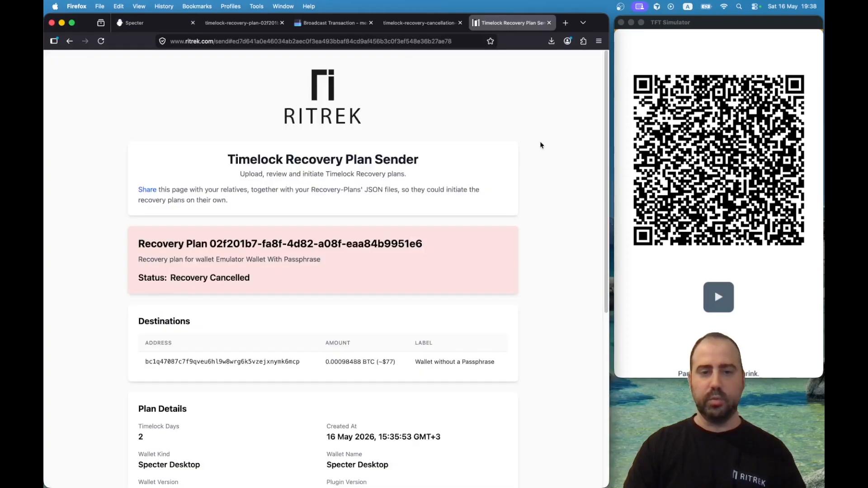